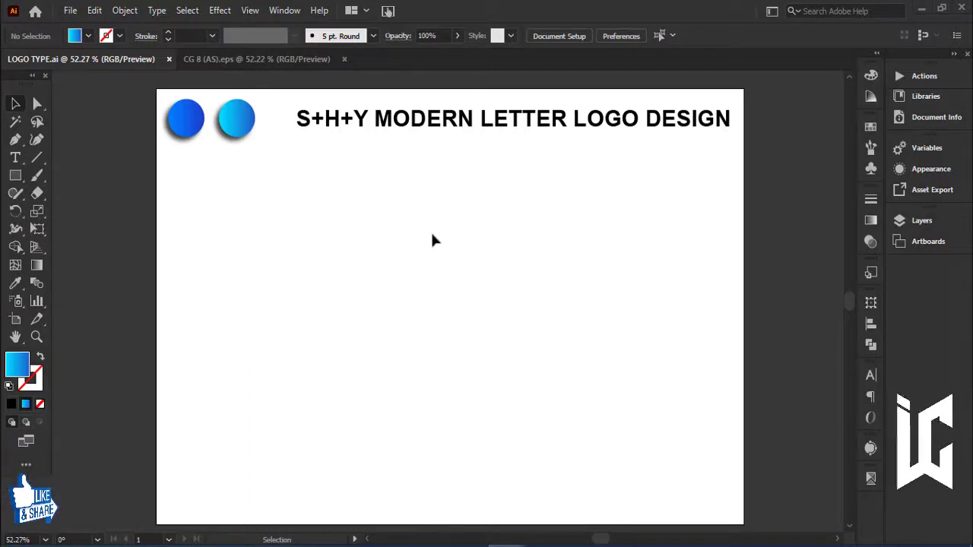
Draw a tall vertical line with a 1 pt black stroke
left_click(35, 158)
left_click_drag(608, 154, 608, 384)
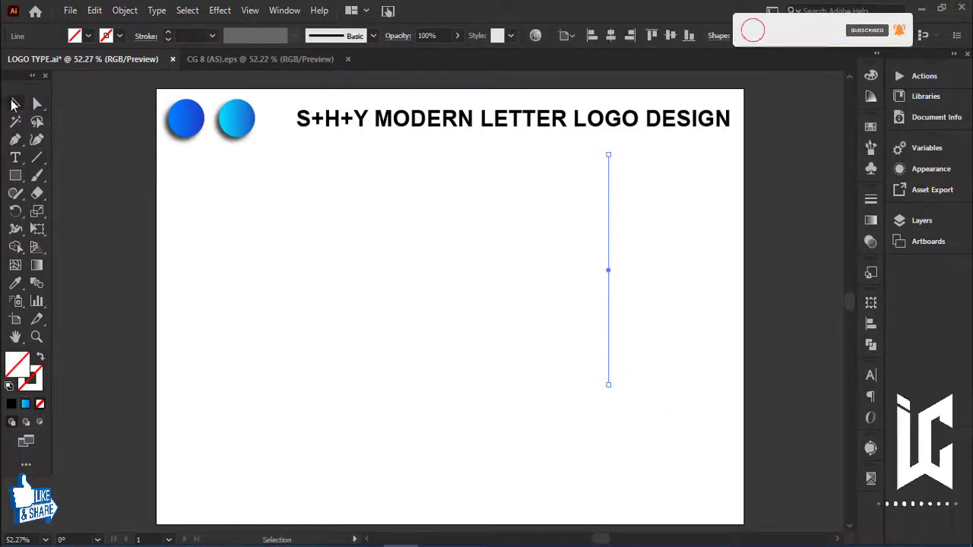
left_click(15, 103)
left_click(213, 37)
left_click(221, 100)
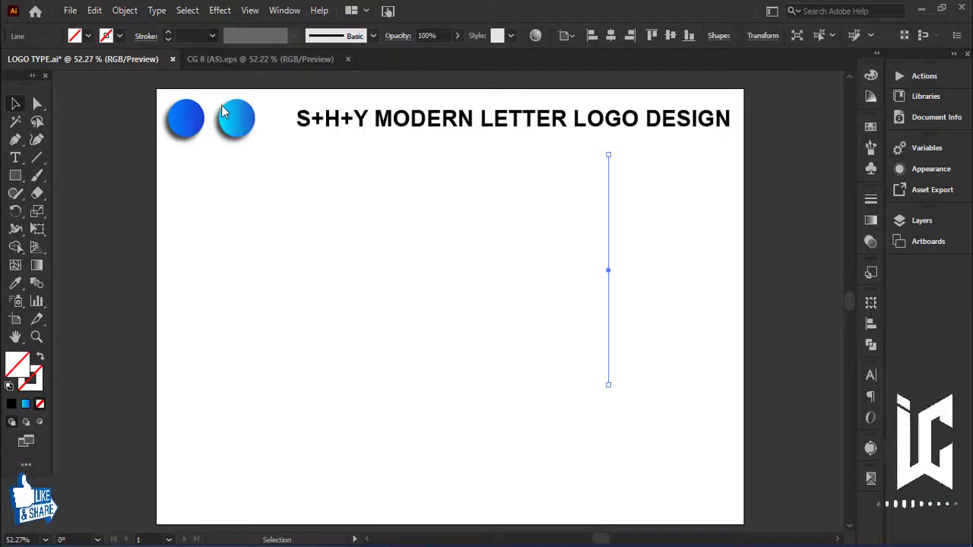
Duplicate the line leftward four times at even spacing and group the lines
left_click_drag(608, 236, 599, 234)
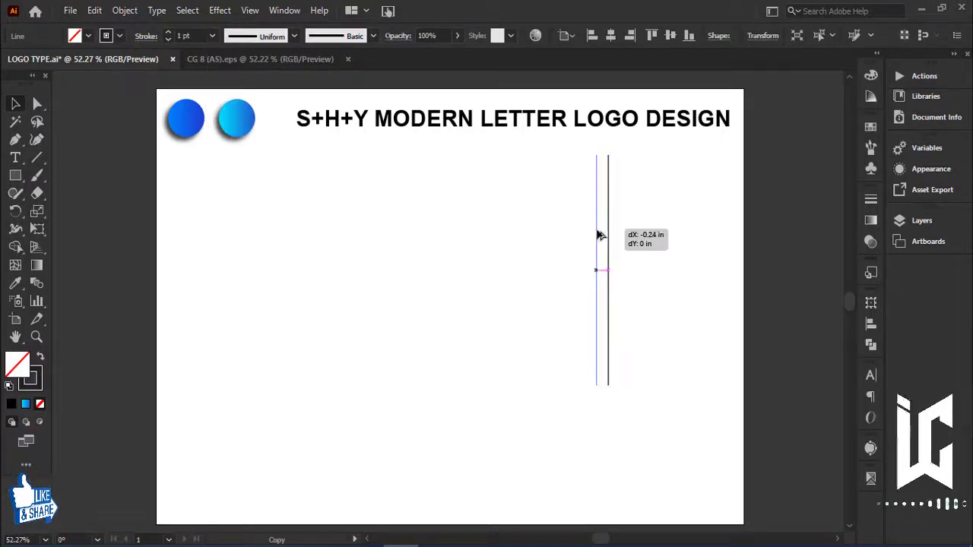
key("ctrl+d")
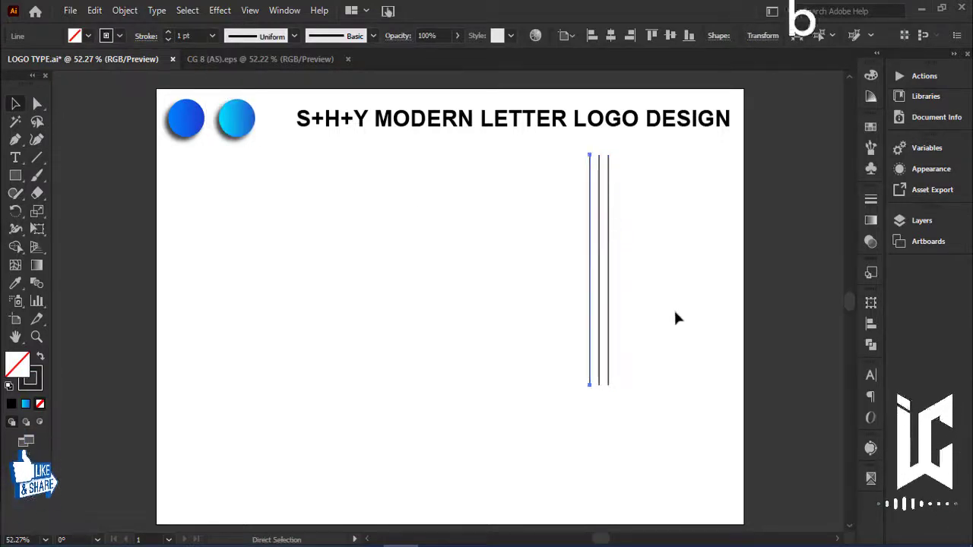
key("ctrl+d")
key("ctrl+d")
key("ctrl+d")
key("ctrl+d")
key("ctrl+d")
key("ctrl+d")
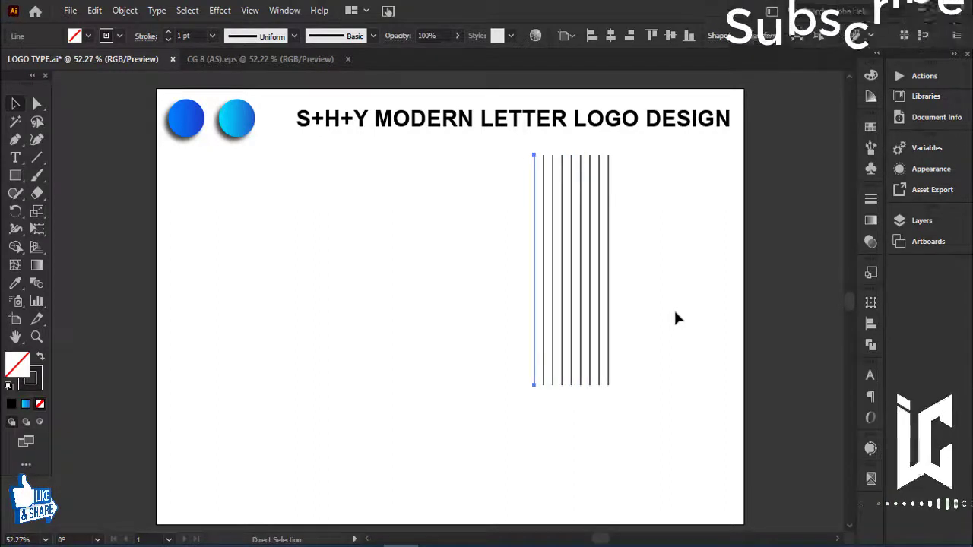
key("ctrl+d")
key("ctrl+d")
key("ctrl+d")
left_click_drag(773, 486, 494, 148)
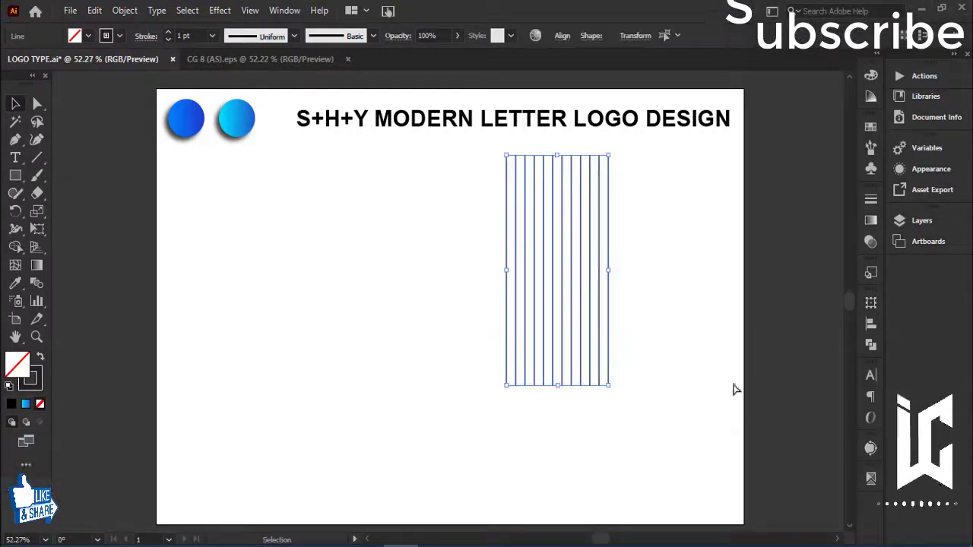
key("ctrl+g")
left_click(181, 201)
Draw a hexagon beside the lines and rotate it to stand upright
left_click_drag(15, 175, 68, 229)
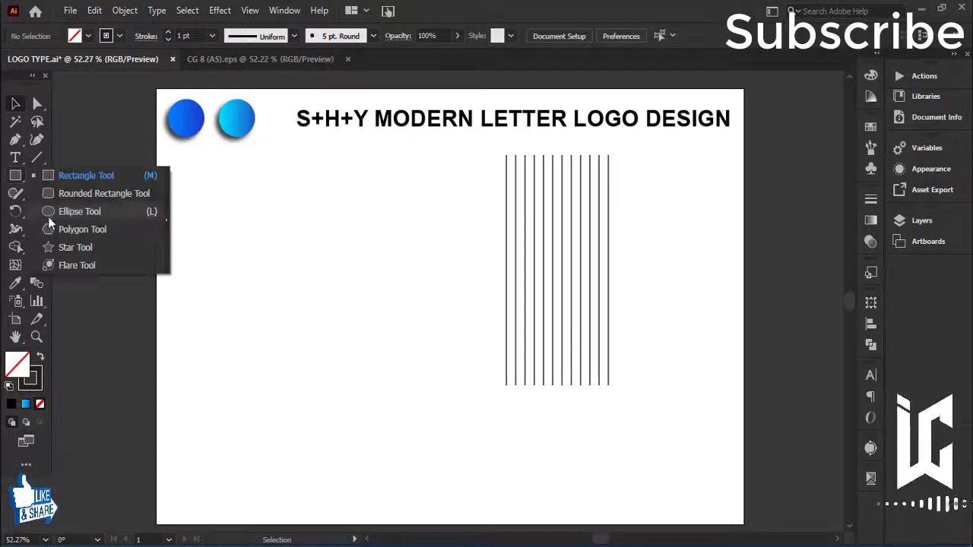
left_click_drag(343, 277, 386, 334)
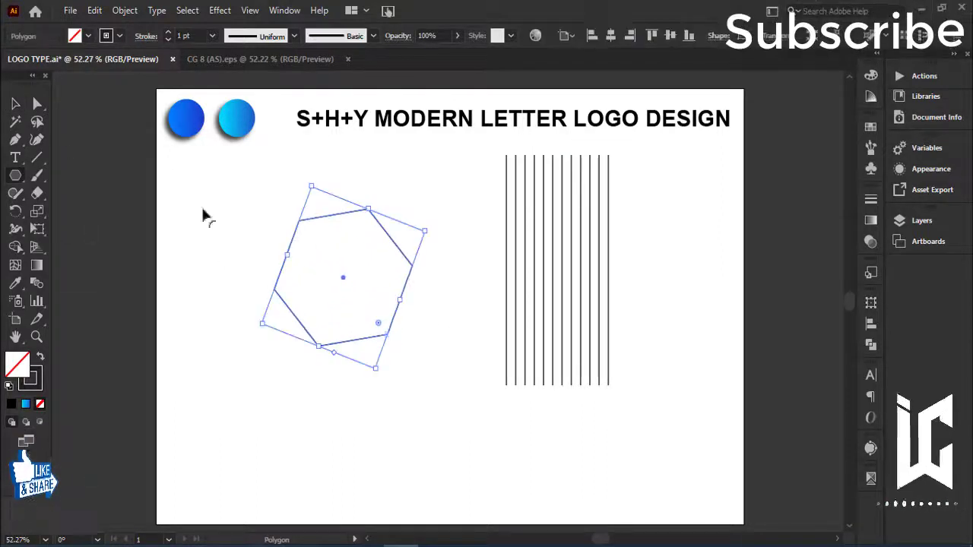
left_click(15, 104)
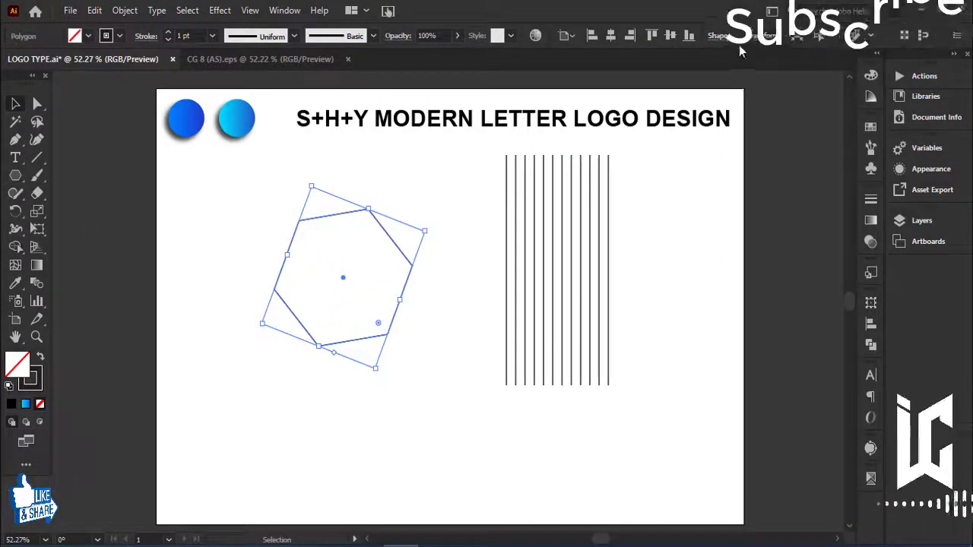
left_click(768, 36)
left_click(684, 98)
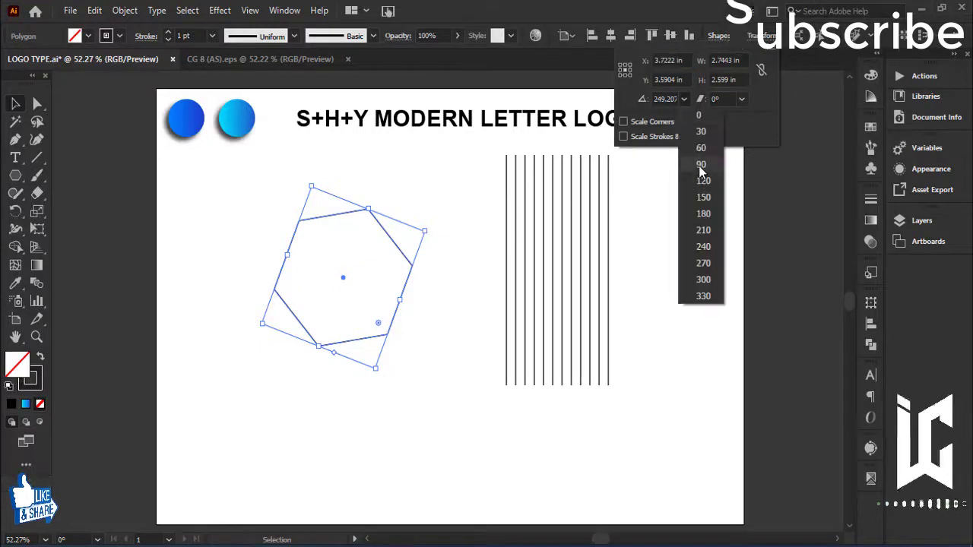
left_click(700, 197)
left_click(342, 284)
left_click(408, 284)
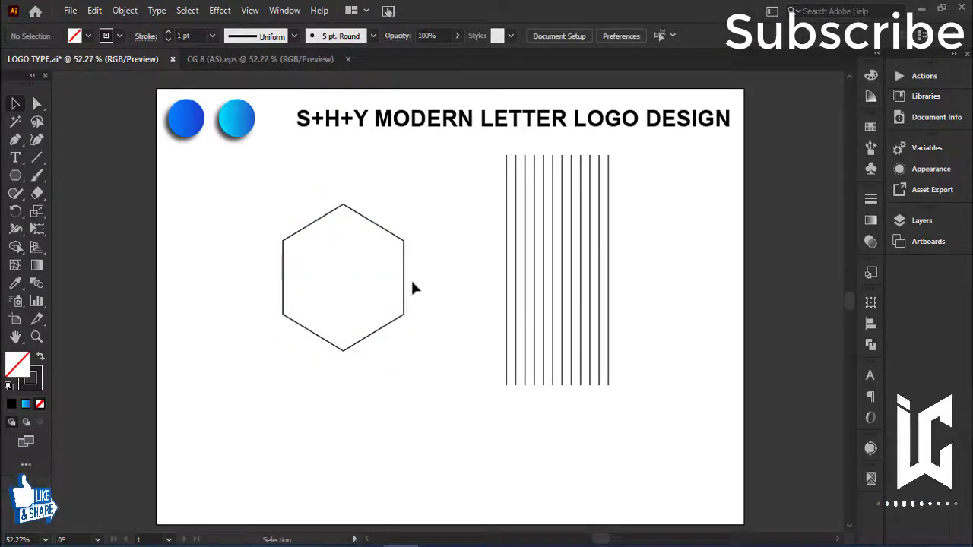
Centre the hexagon on the line group and resize it to span the row
left_click_drag(372, 275, 547, 319)
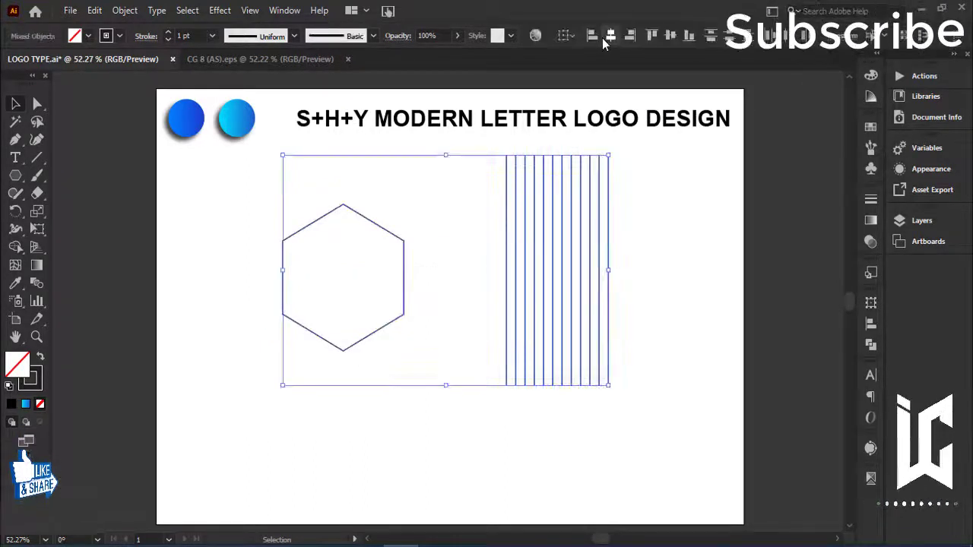
left_click(610, 36)
left_click(669, 38)
left_click(529, 262)
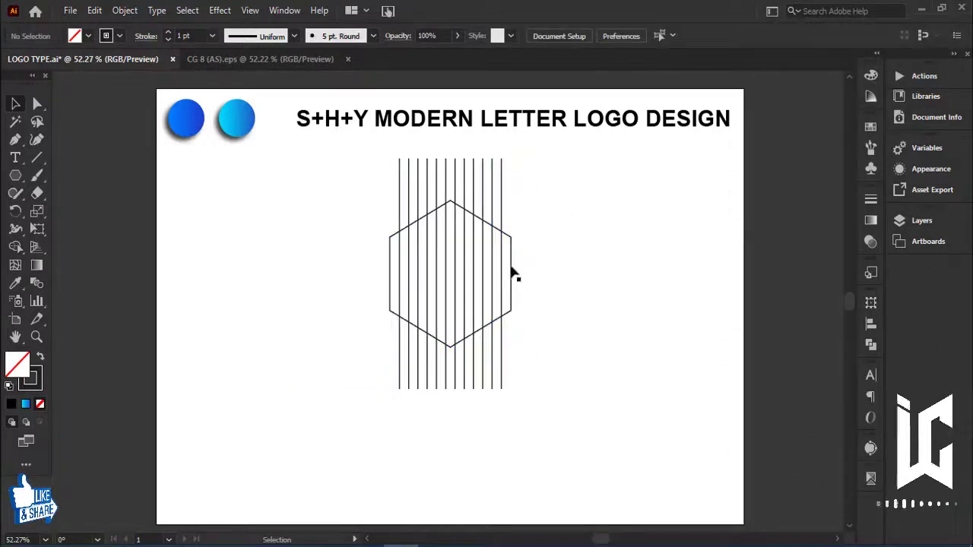
left_click(511, 275)
left_click_drag(510, 200, 502, 211)
left_click(591, 204)
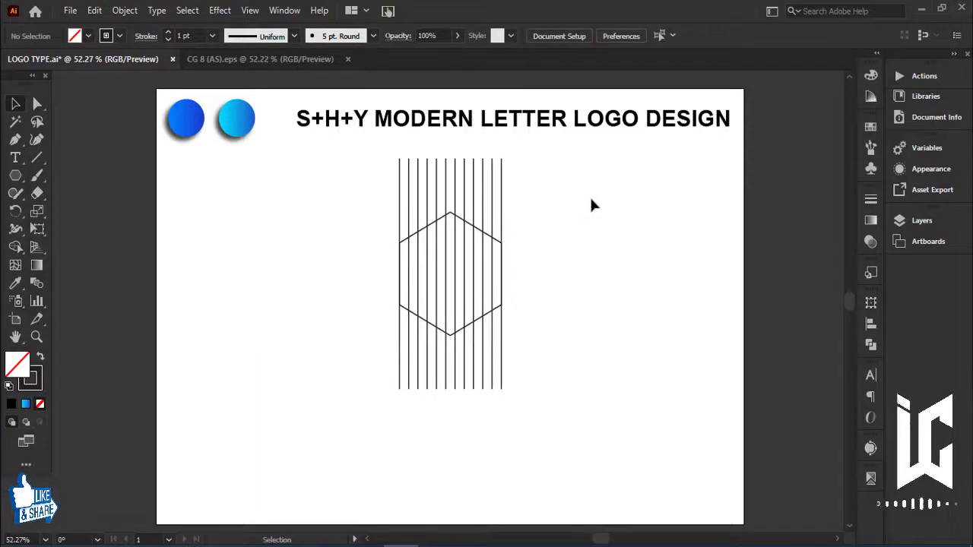
Paste a copy of the line group in place and rotate it 330°
left_click(436, 190)
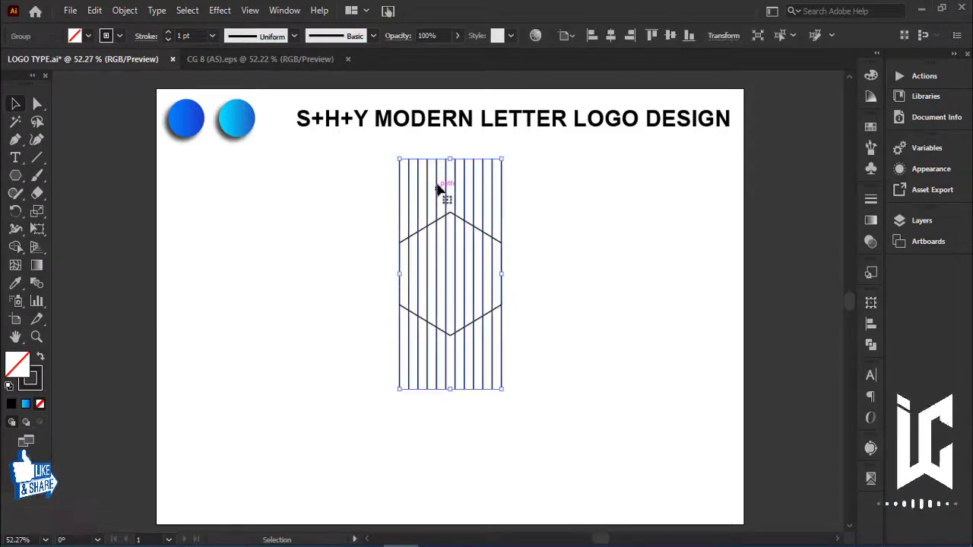
left_click(94, 12)
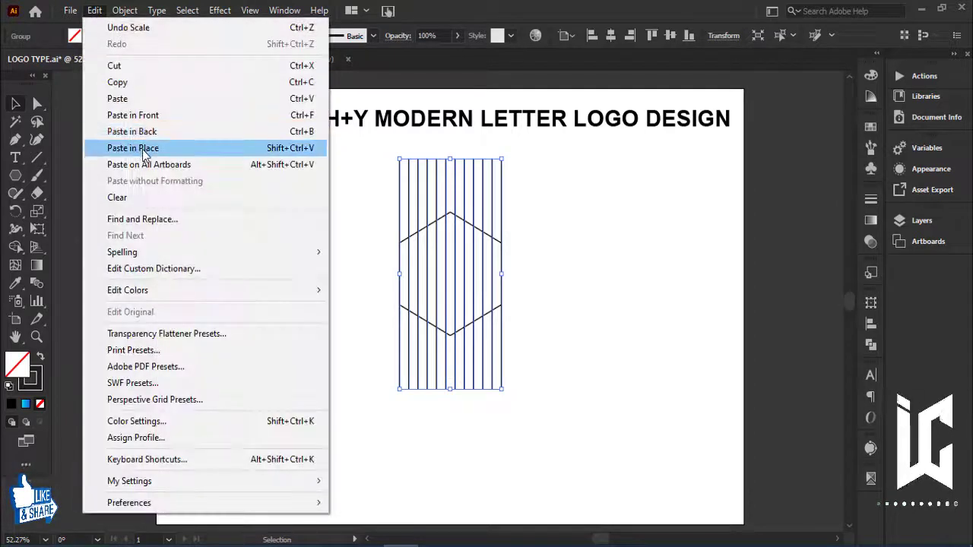
left_click(138, 148)
left_click(722, 36)
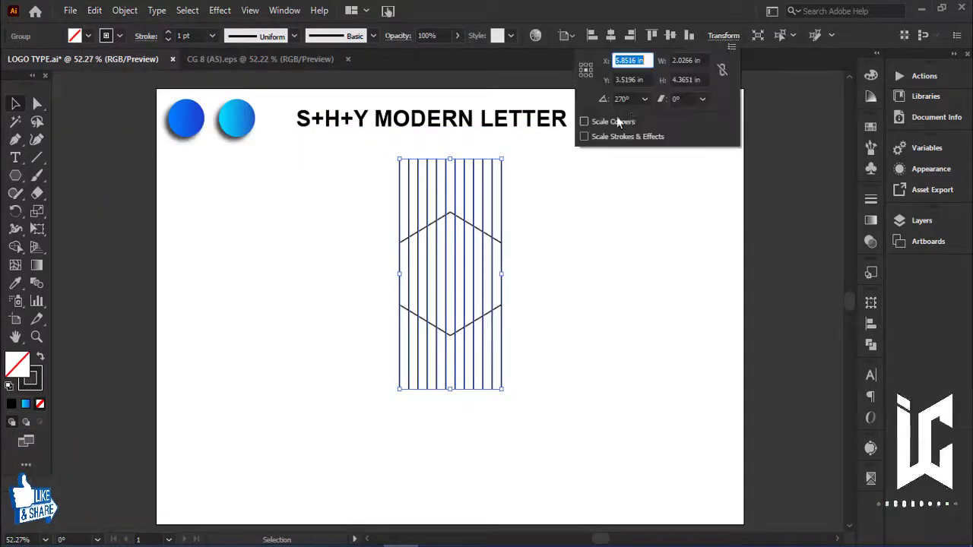
left_click(621, 99)
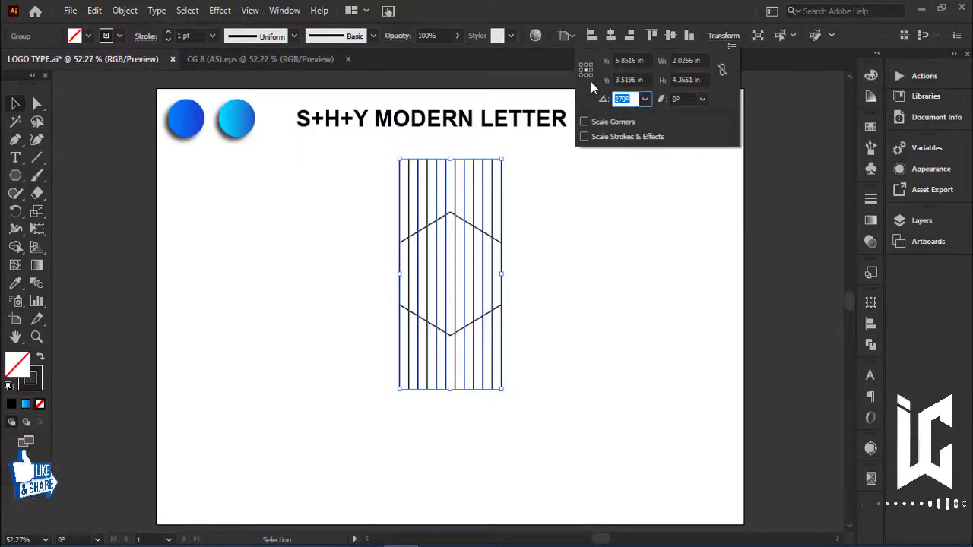
type("330")
key("Return")
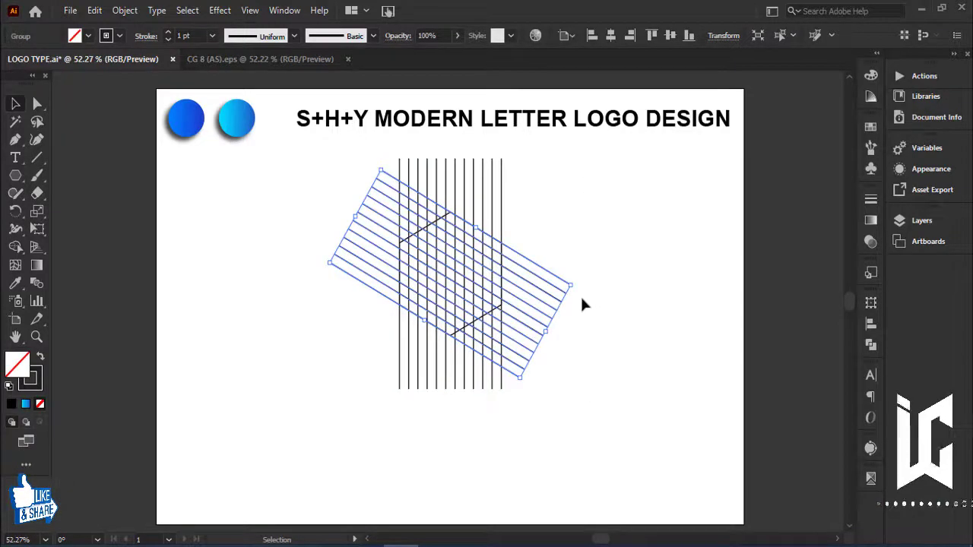
Add a mirrored copy of the diagonal lines to form the opposite diagonal
right_click(555, 275)
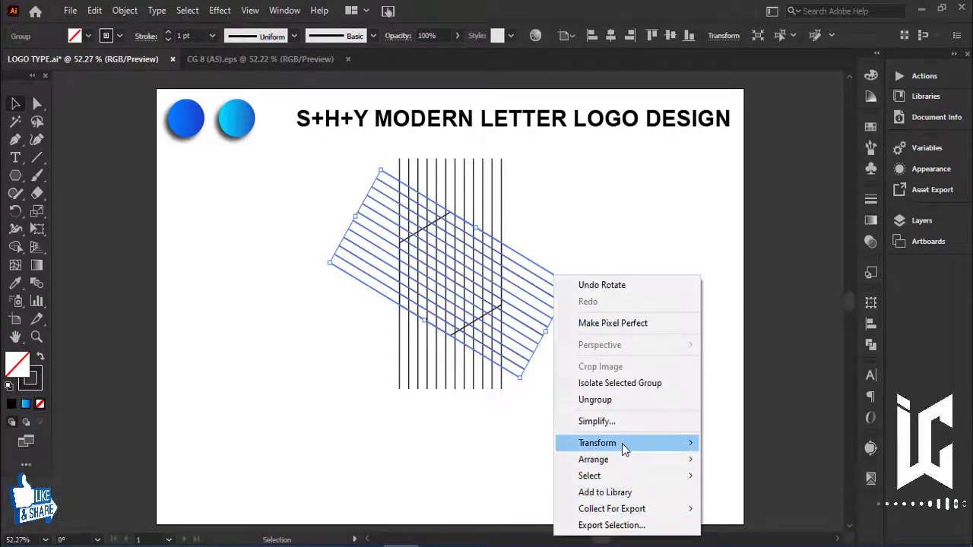
left_click(745, 366)
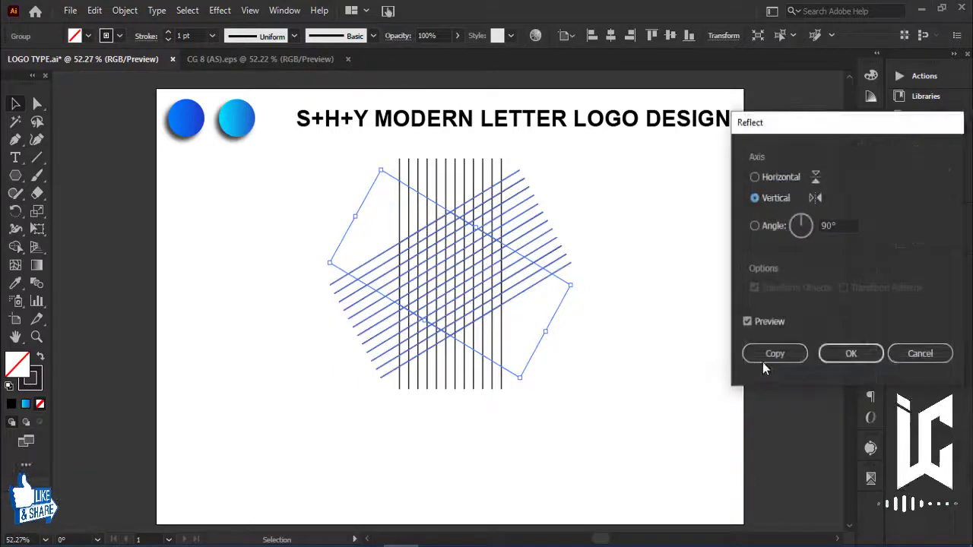
left_click(763, 362)
left_click(604, 338)
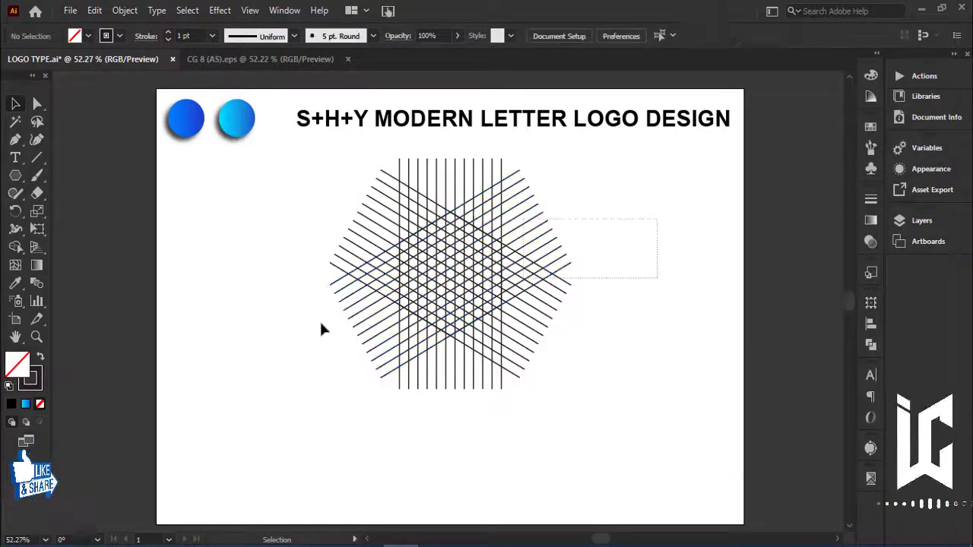
left_click_drag(321, 328, 521, 355)
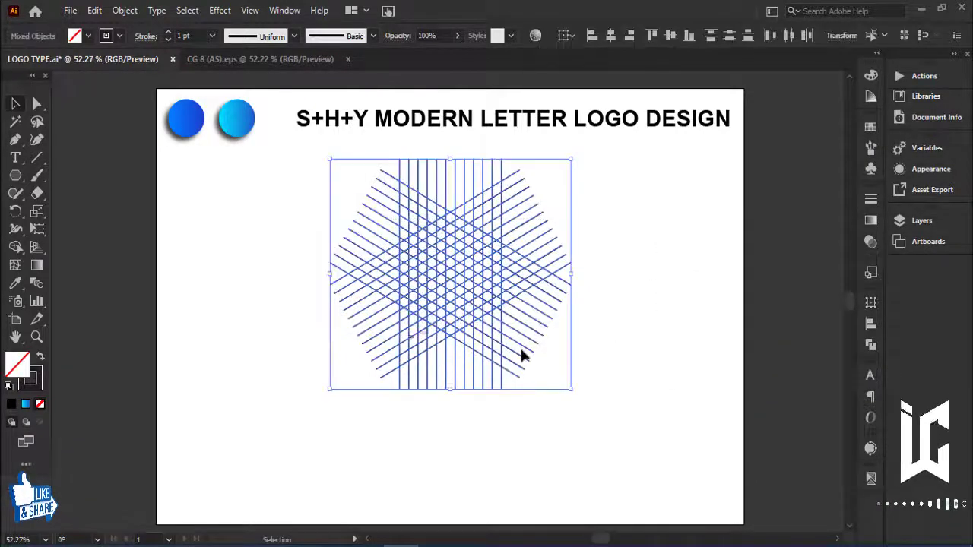
left_click(663, 220)
Paste another copy of the vertical lines in place and rotate it horizontal
left_click(456, 172)
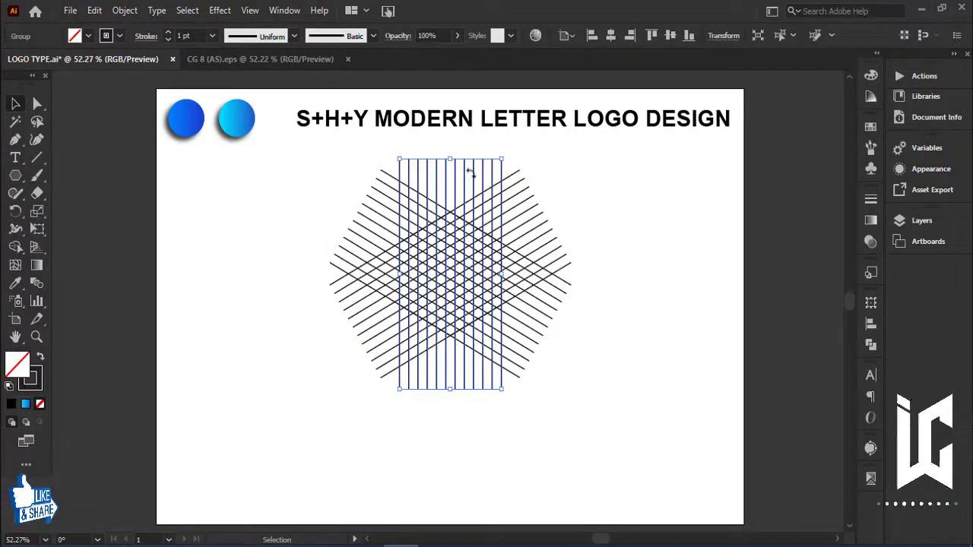
left_click(94, 10)
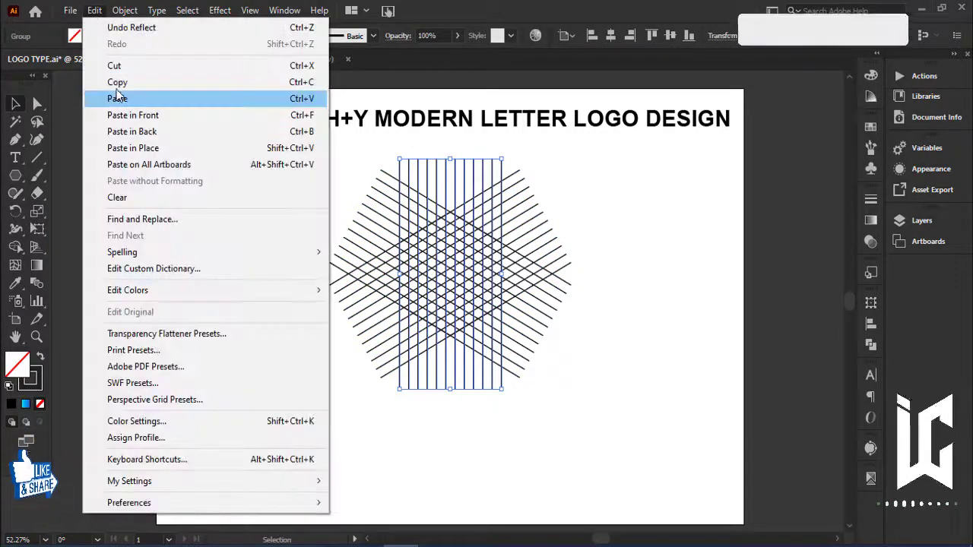
left_click(94, 10)
left_click(119, 148)
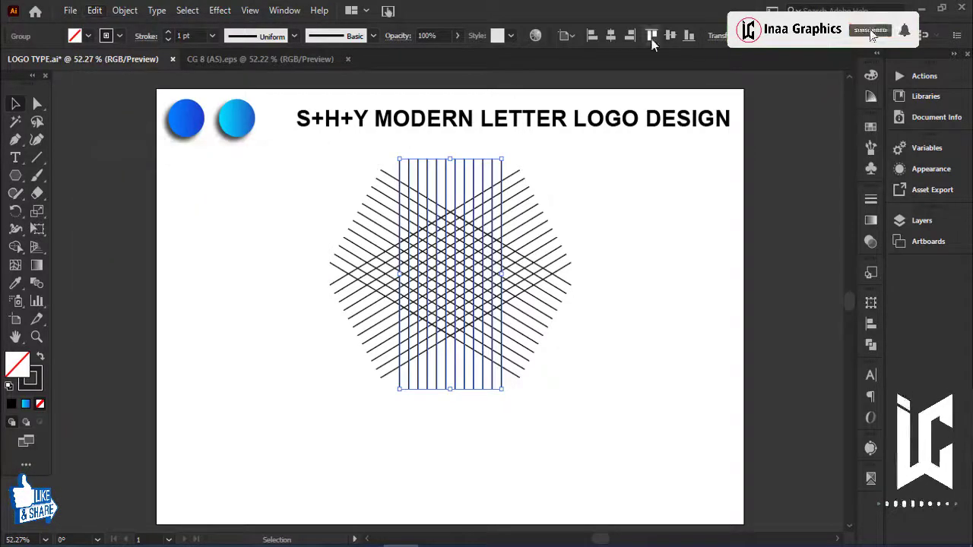
left_click(718, 36)
left_click(643, 99)
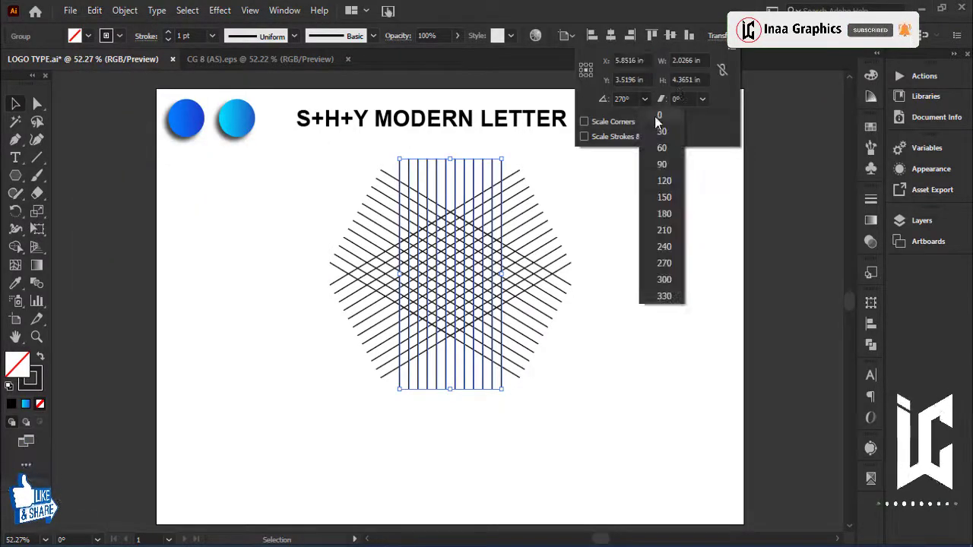
left_click(655, 120)
Move the whole line grid slightly down and enlarge it proportionally
left_click_drag(566, 266, 344, 342)
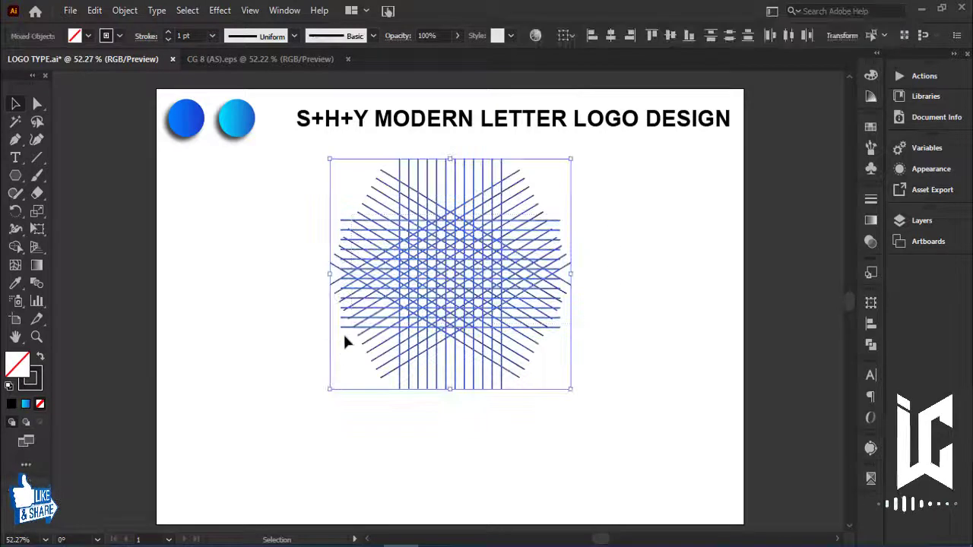
left_click_drag(463, 304, 455, 350)
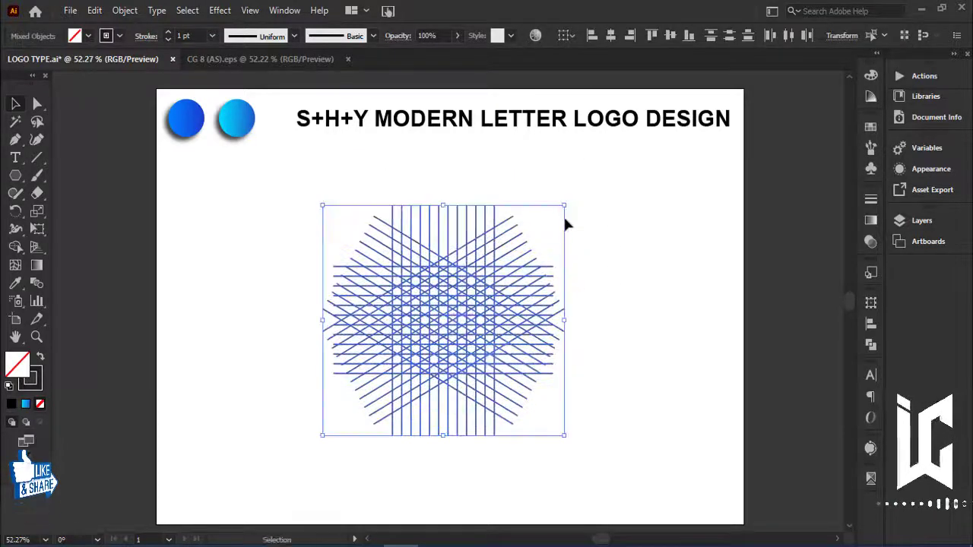
left_click_drag(568, 205, 611, 160)
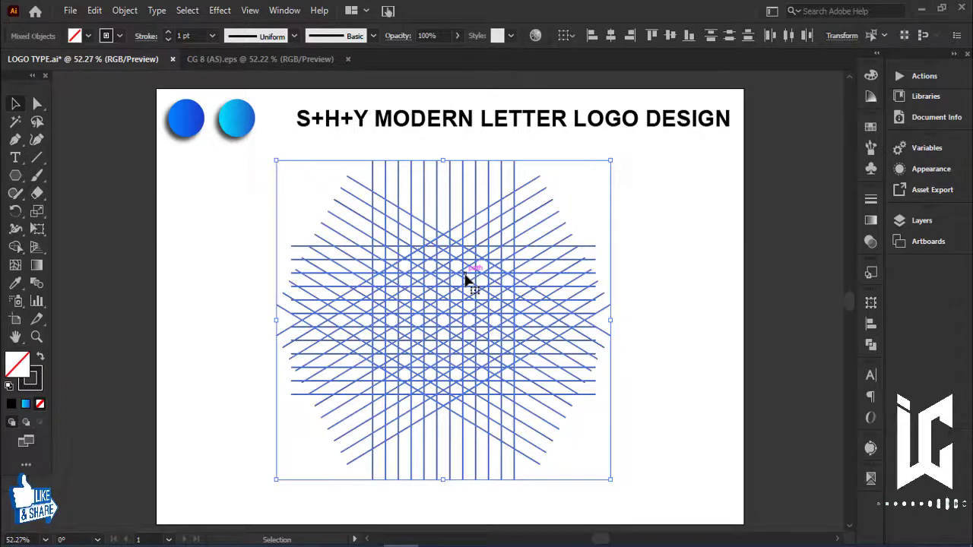
Zoom in and set every grid line's stroke weight to 0.5 pt
key("ctrl+plus")
key("ctrl+minus")
key("ctrl+plus")
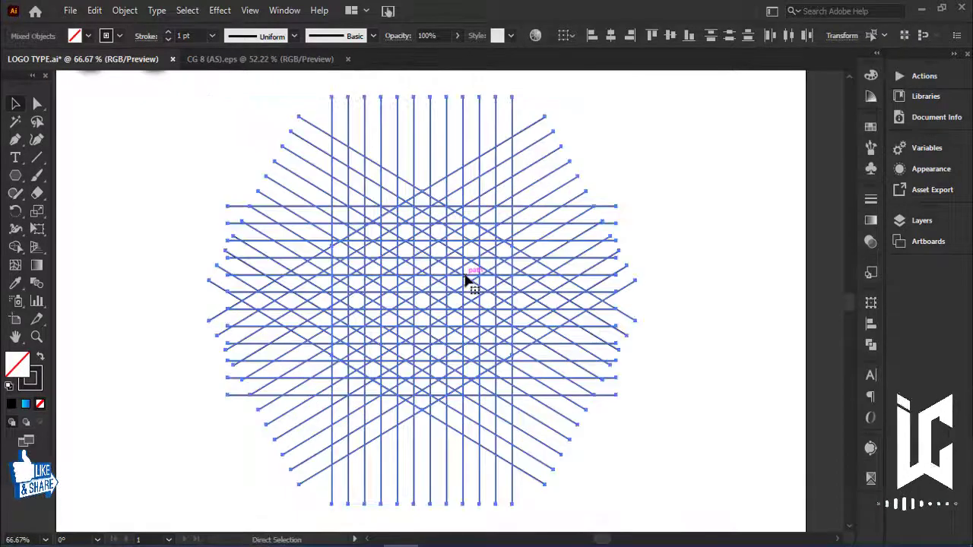
key("ctrl+plus")
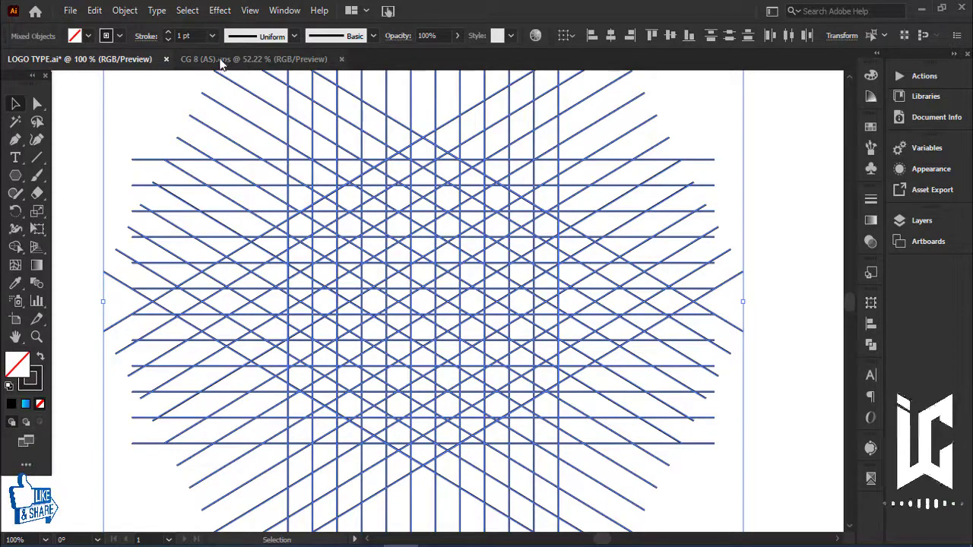
left_click(212, 36)
left_click(228, 70)
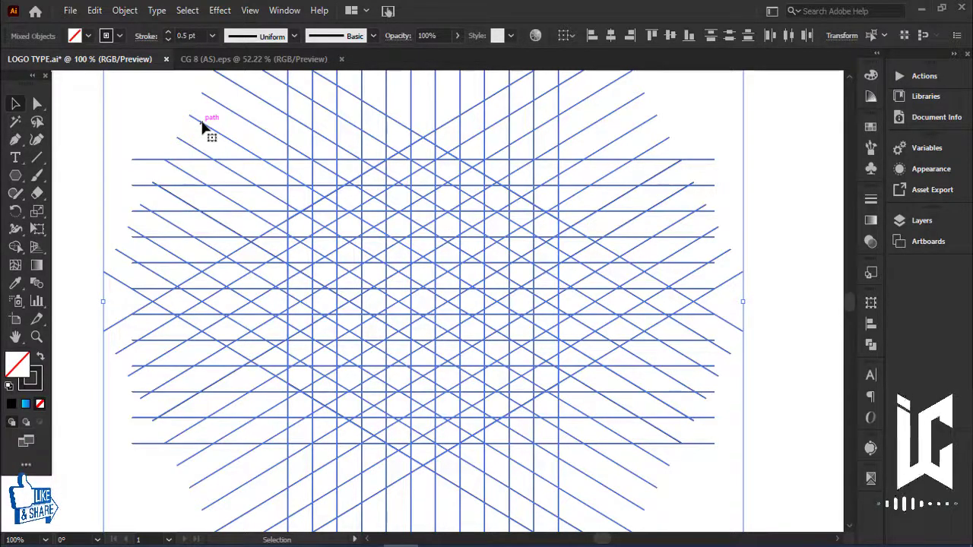
Activate the Shape Builder tool with Shift+M
key("shift+m")
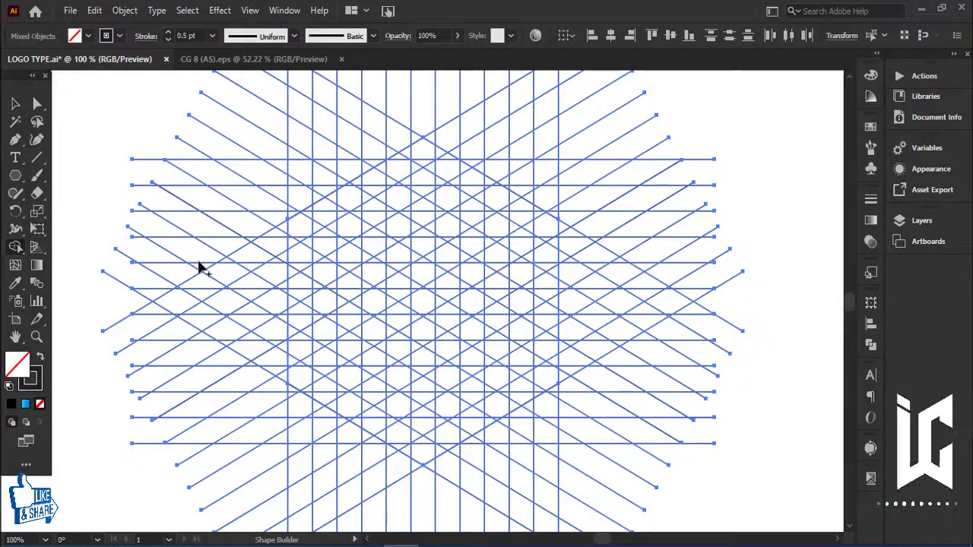
Reactivate Shape Builder and frame the line grid in the view
left_click(13, 106)
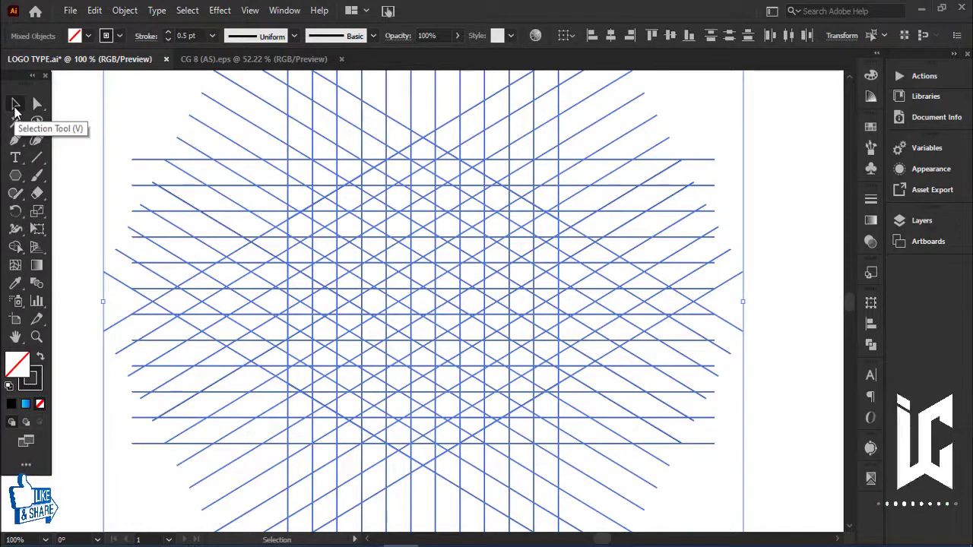
key("shift+m")
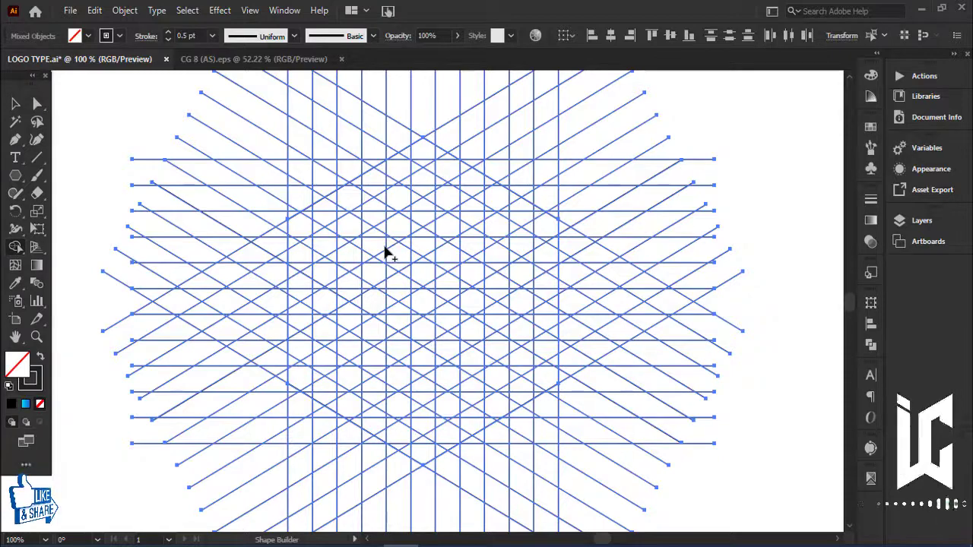
left_click_drag(306, 183, 422, 380)
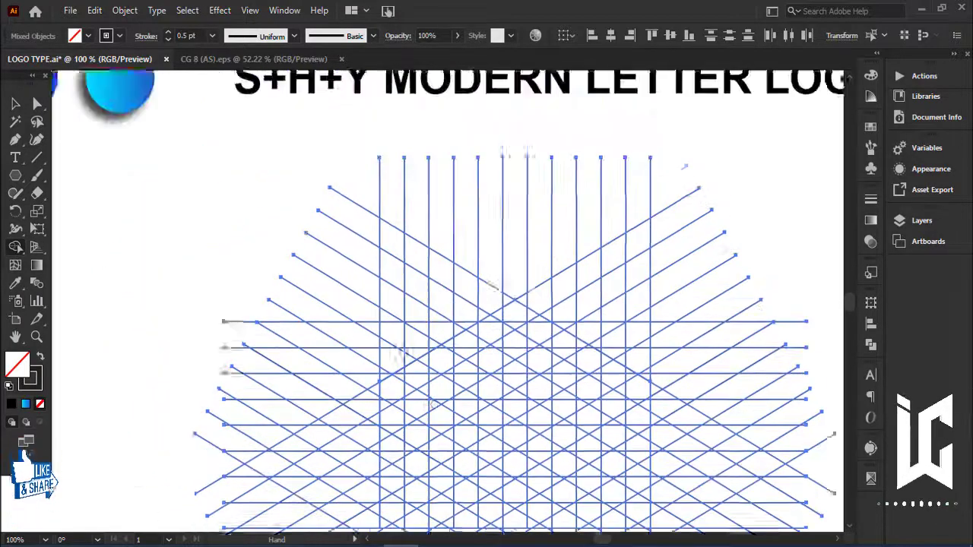
left_click_drag(398, 340, 297, 219)
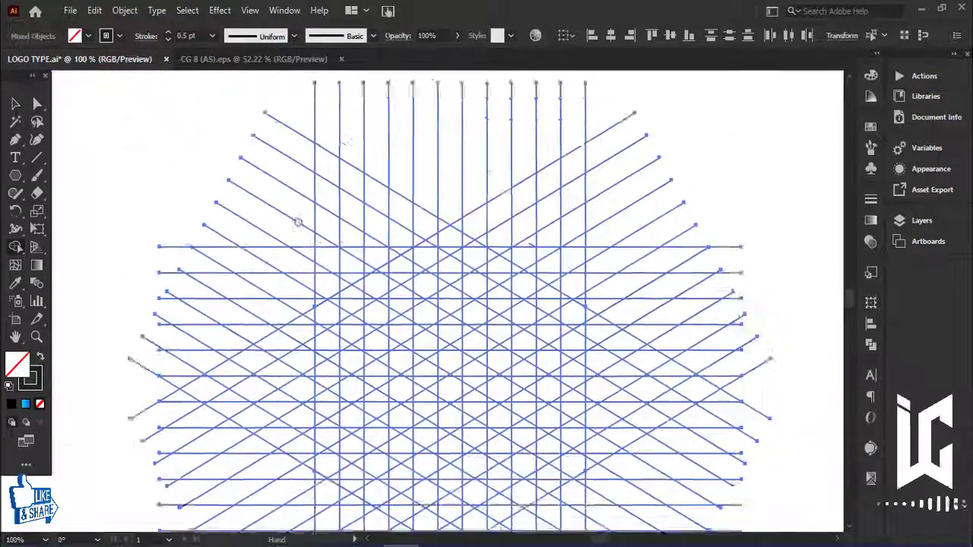
left_click_drag(485, 411, 434, 304)
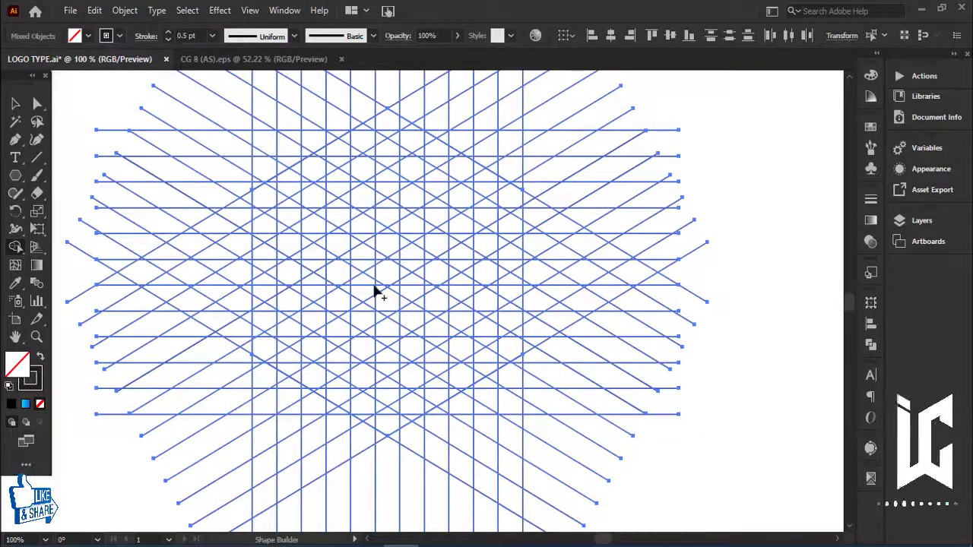
scroll(376, 293, "up", 1, "alt")
scroll(380, 312, "down", 1)
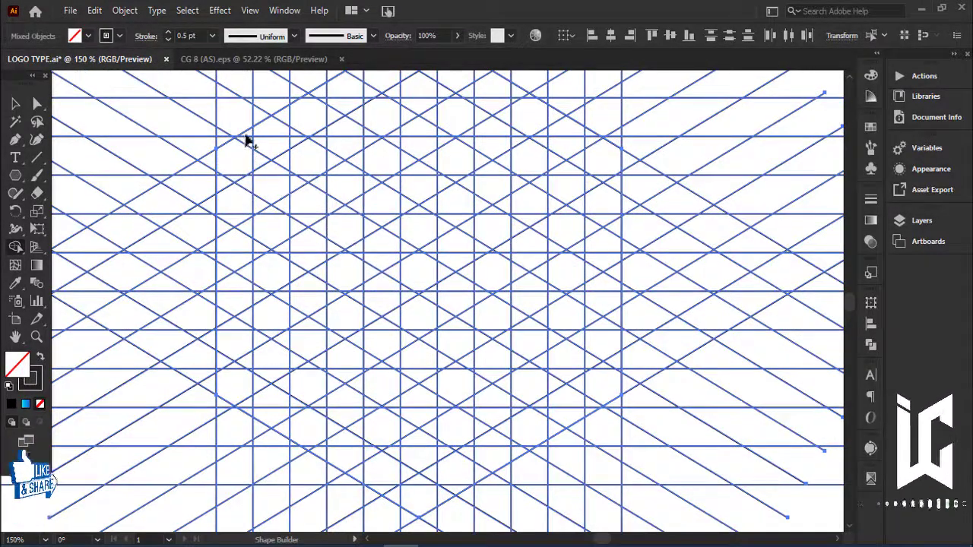
Set the fill to black and merge a left column of grid regions
left_click_drag(248, 140, 235, 253)
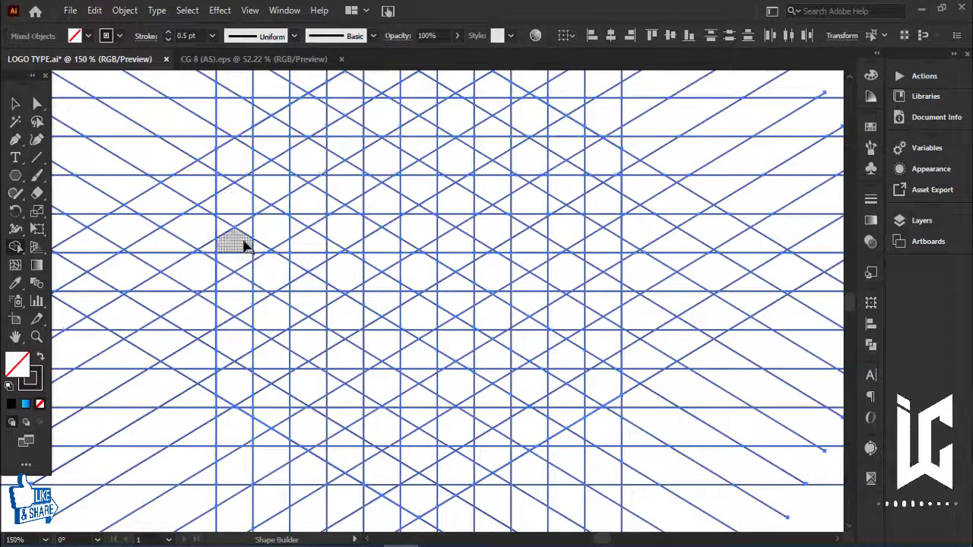
left_click(89, 36)
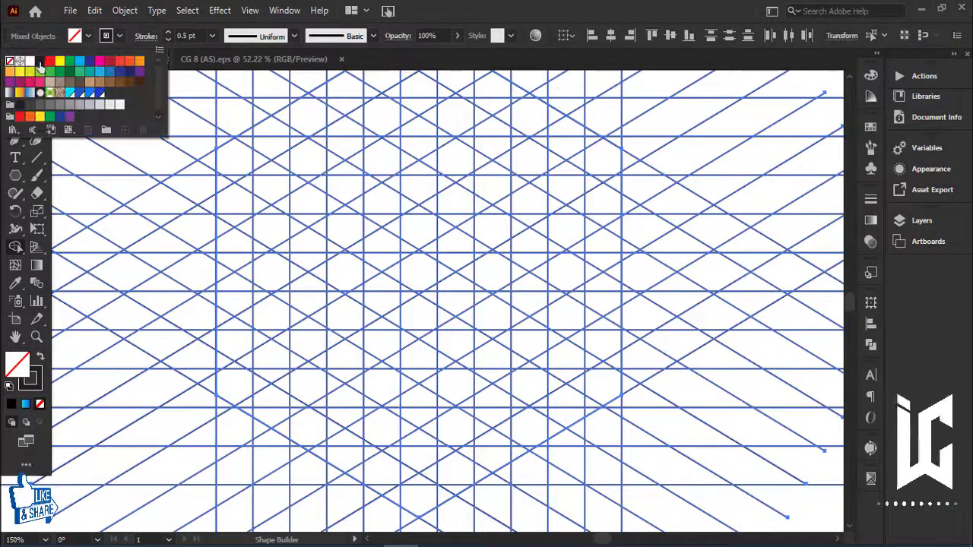
left_click(39, 62)
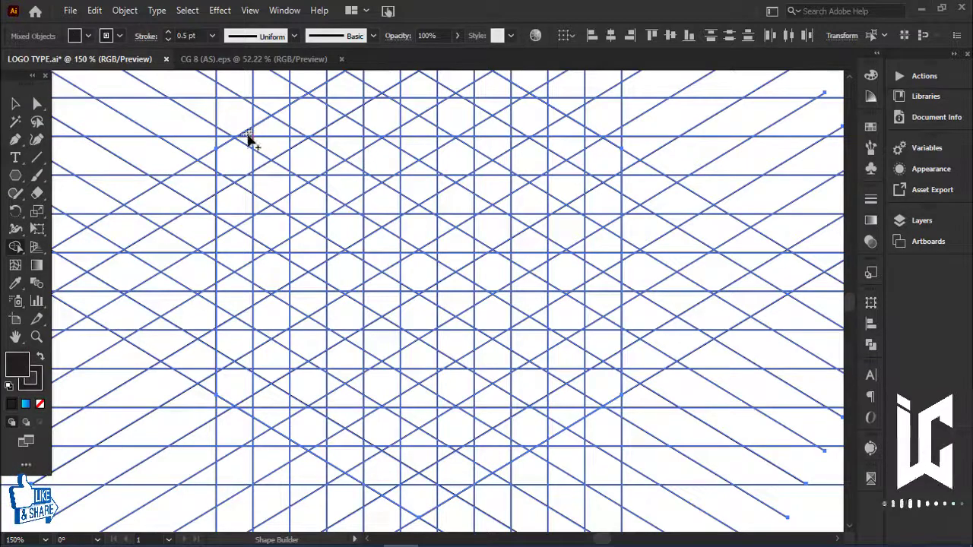
left_click_drag(247, 137, 242, 226)
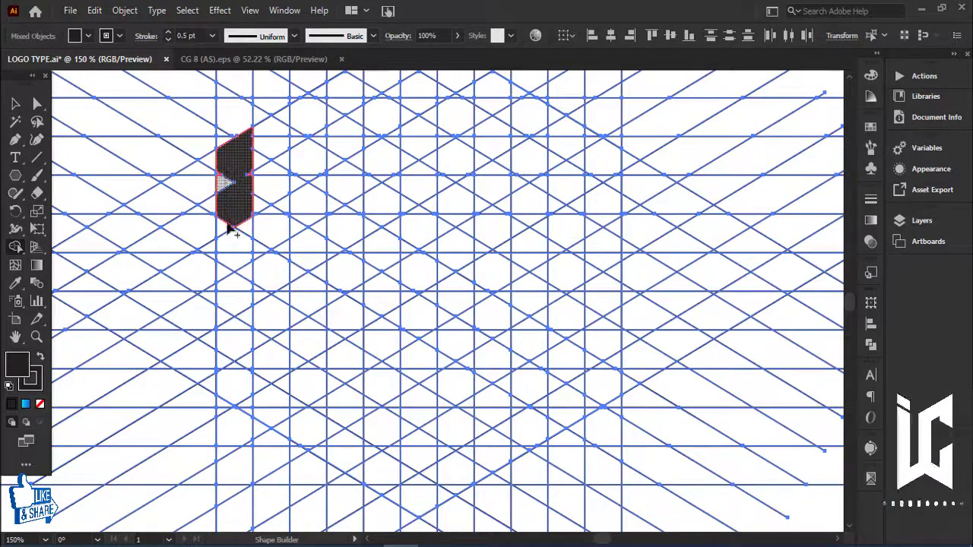
mouse_move(231, 228)
left_mouse_down()
mouse_move(241, 316)
mouse_move(307, 311)
left_mouse_up()
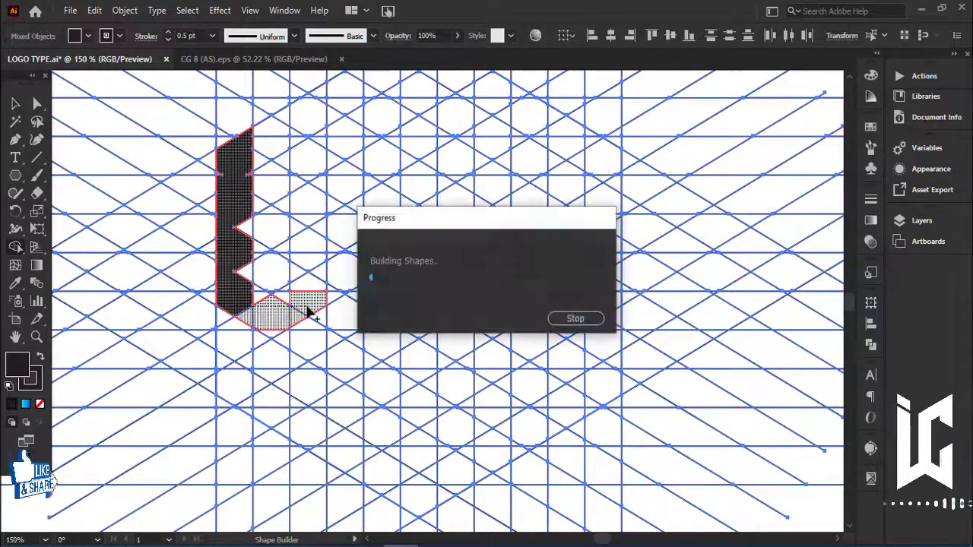
key("ctrl+z")
key("ctrl+z")
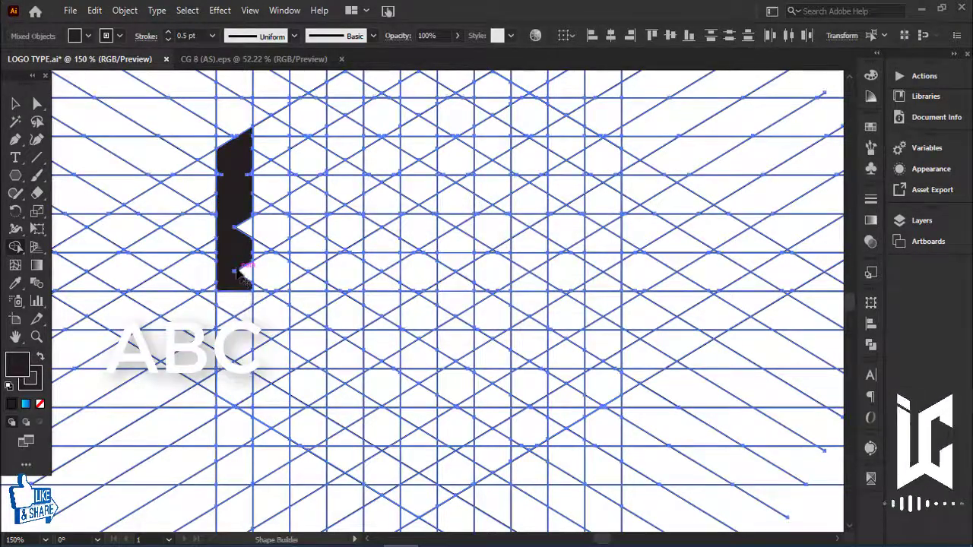
Complete the S by trimming its base and merging diagonal, square and triangle regions
mouse_move(238, 275)
left_mouse_down()
mouse_move(311, 278)
mouse_move(307, 443)
mouse_move(297, 452)
mouse_move(220, 368)
mouse_move(330, 261)
left_mouse_up()
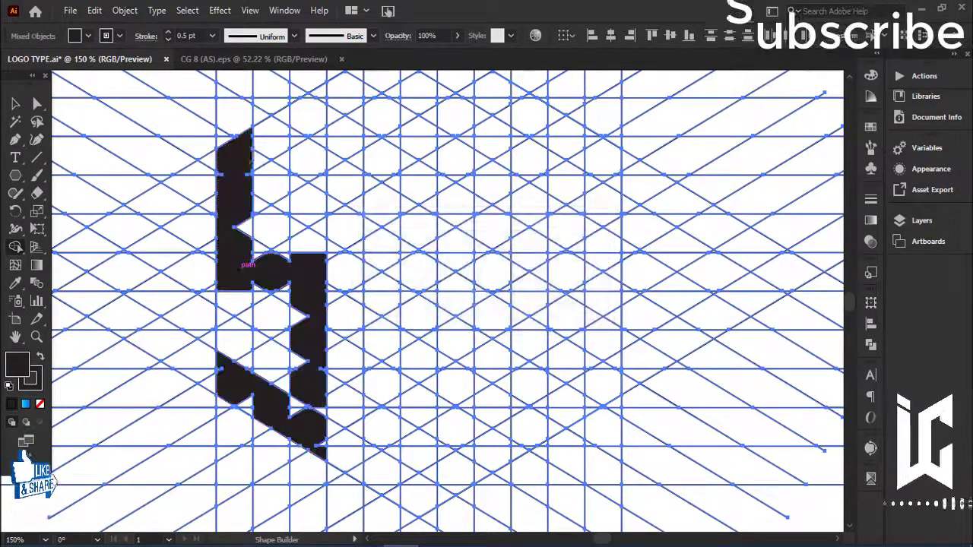
left_click_drag(266, 145, 323, 100)
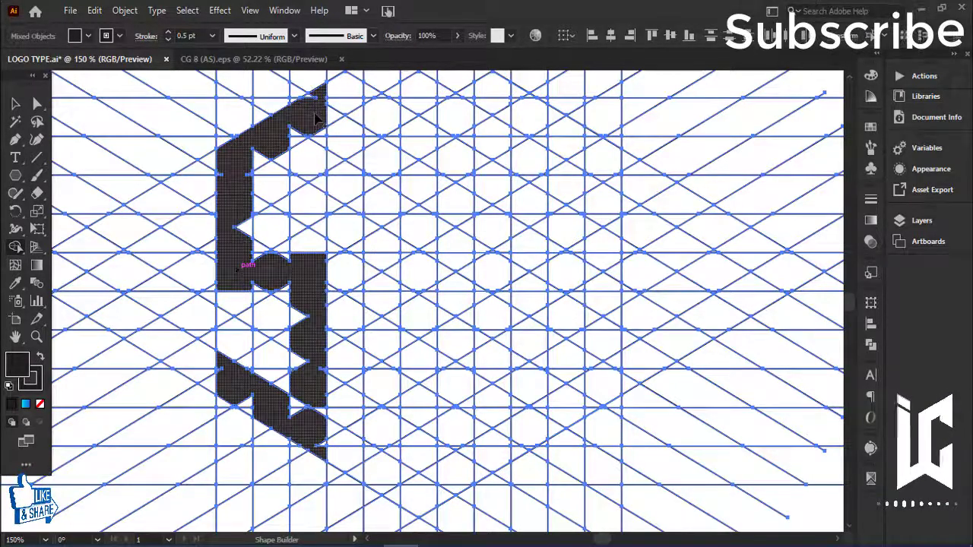
left_click_drag(315, 116, 310, 152)
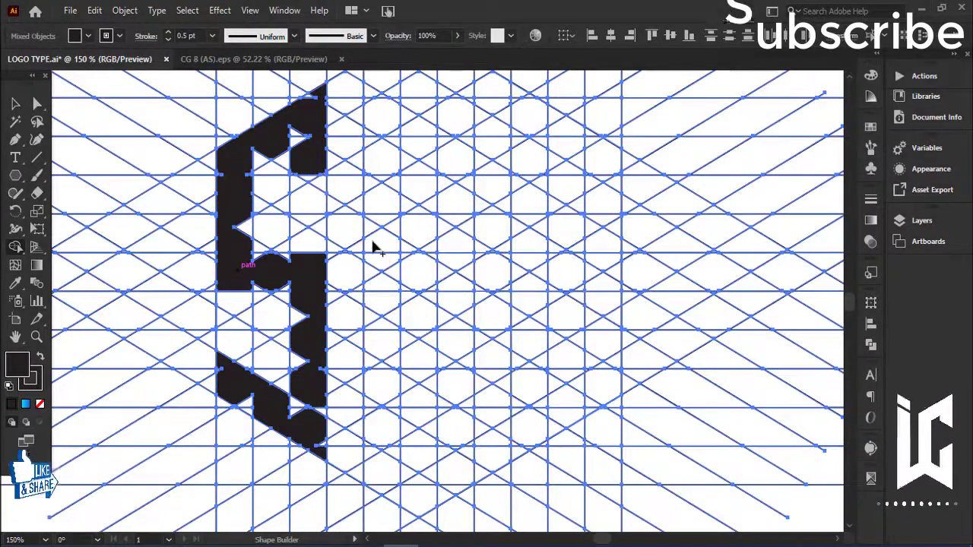
left_click_drag(319, 180, 327, 193)
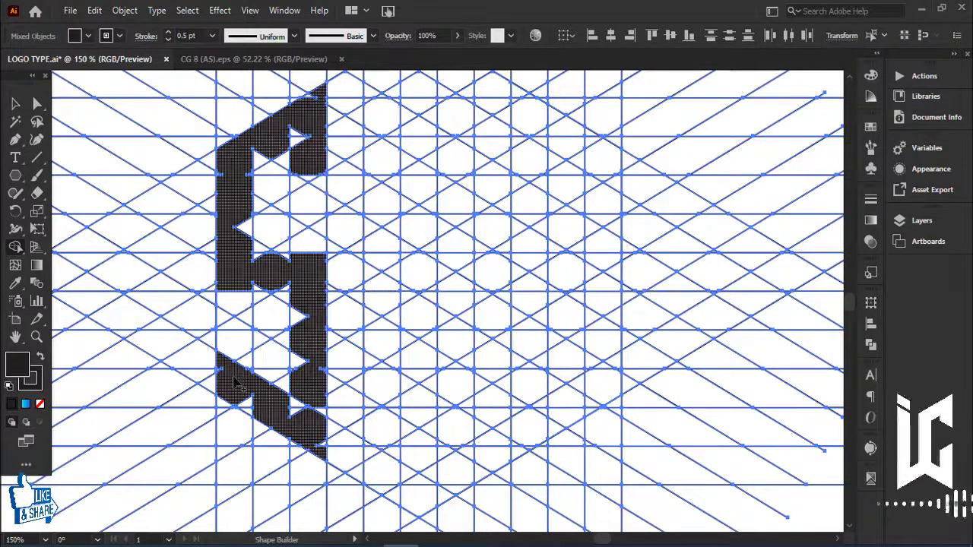
left_click_drag(236, 378, 242, 351)
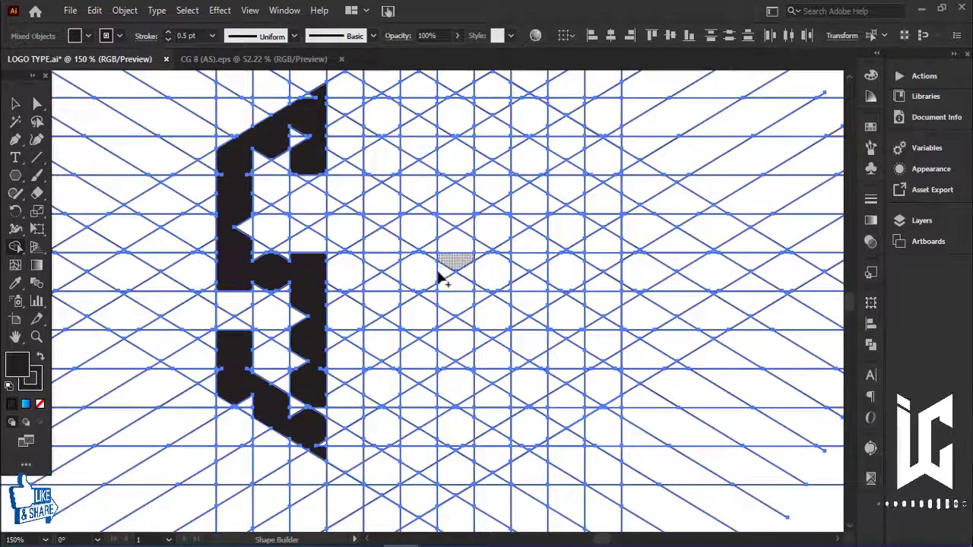
left_click_drag(436, 251, 386, 305)
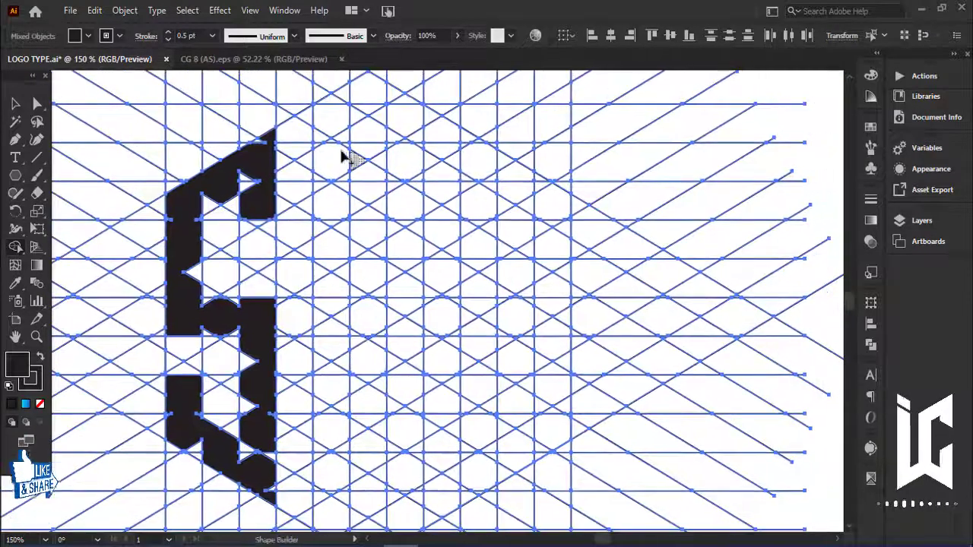
left_click_drag(329, 110, 329, 477)
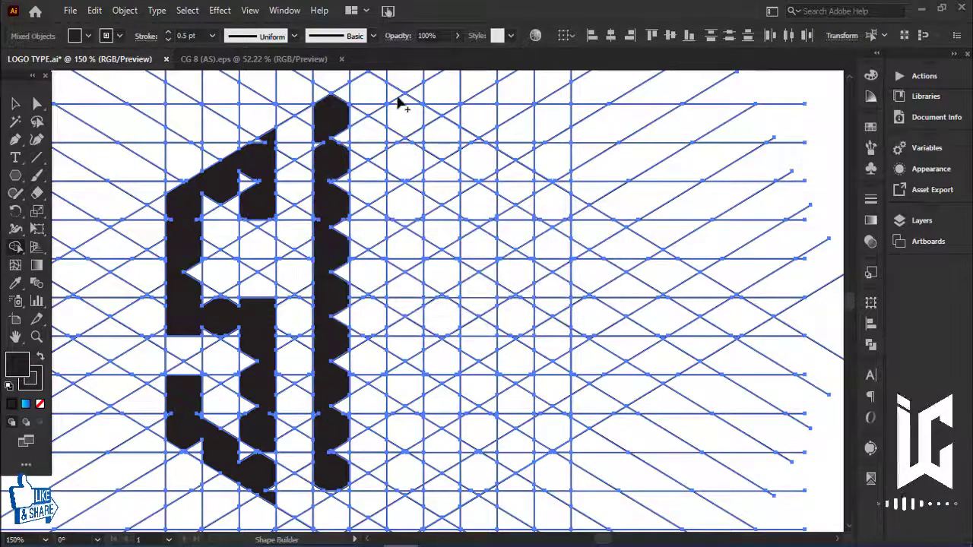
left_click_drag(395, 116, 405, 445)
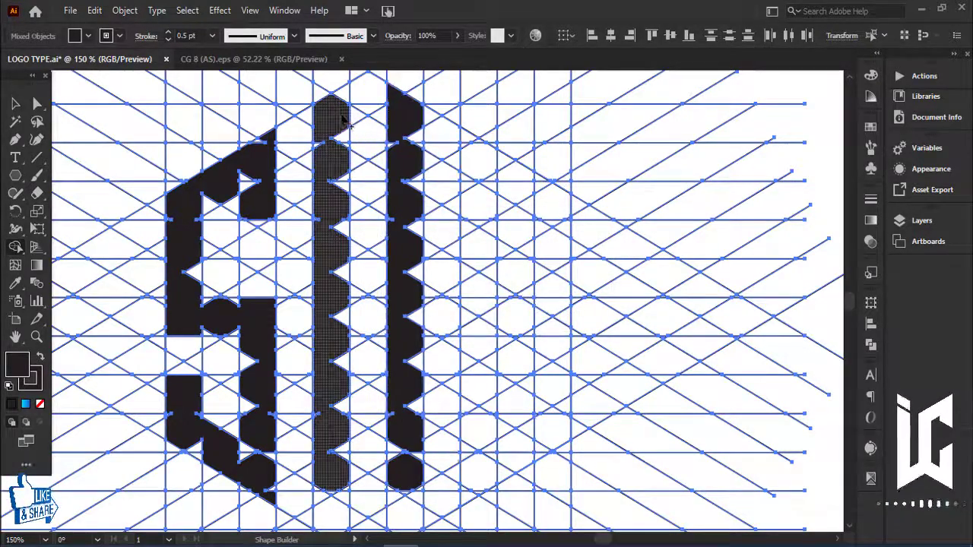
scroll(435, 228, "down", 3)
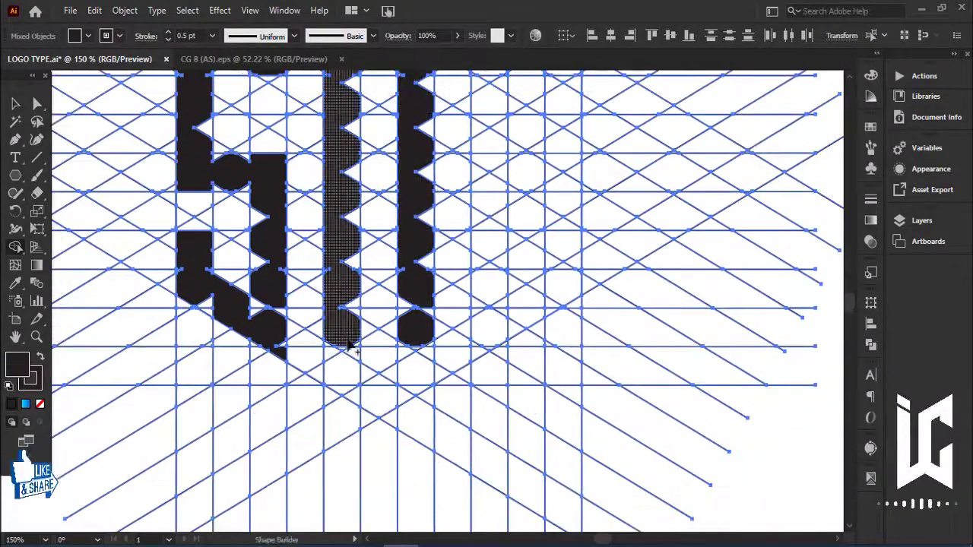
left_click_drag(401, 374, 407, 403)
scroll(419, 250, "up", 2)
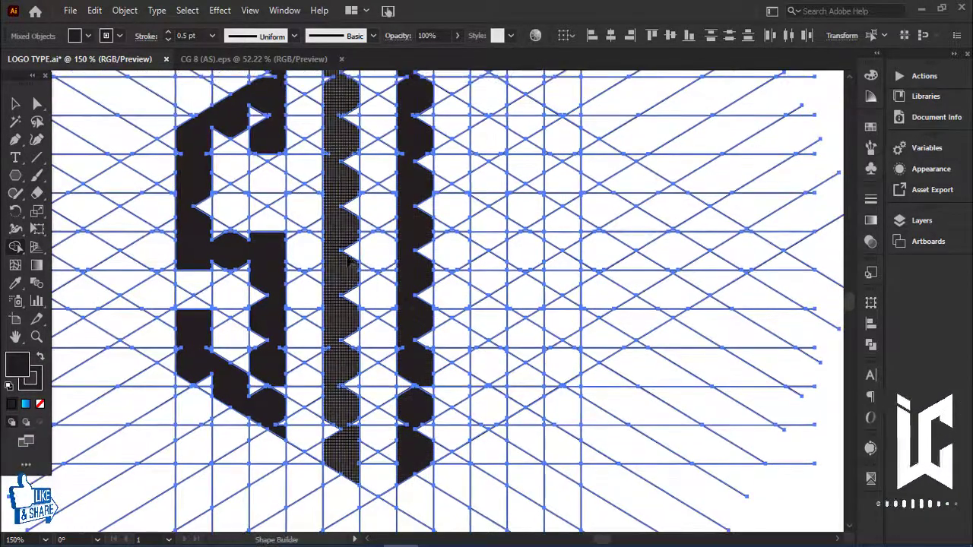
left_click_drag(346, 252, 423, 251)
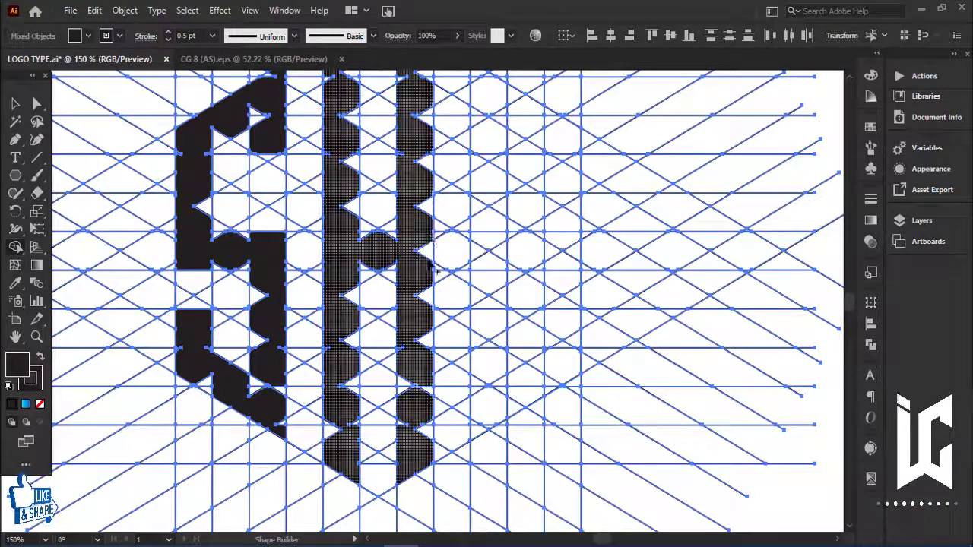
scroll(388, 262, "up", 2)
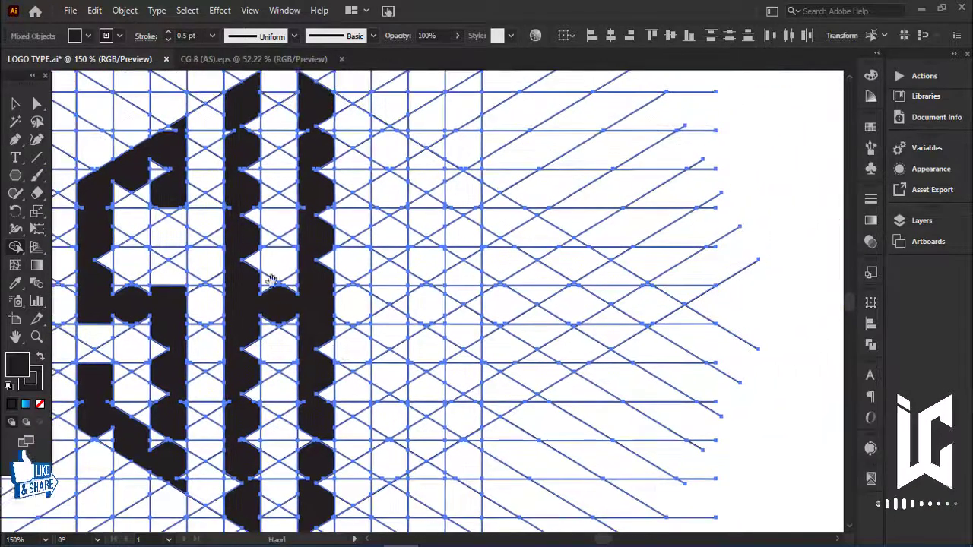
scroll(342, 221, "up", 3)
scroll(321, 189, "up", 3)
mouse_move(321, 189)
left_mouse_down()
mouse_move(405, 337)
mouse_move(215, 155)
left_mouse_up()
scroll(358, 259, "right", 3)
scroll(373, 301, "down", 3)
scroll(347, 189, "down", 3)
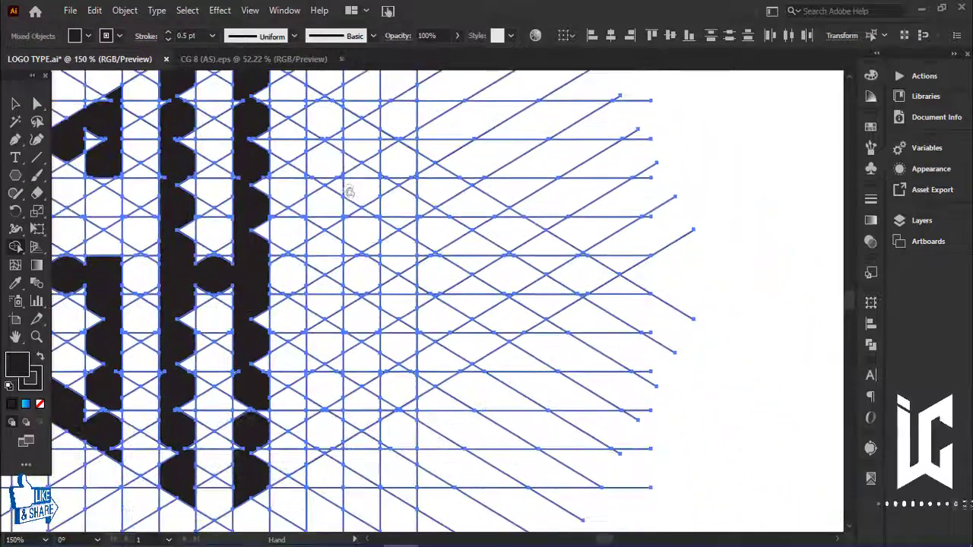
scroll(361, 200, "left", 2)
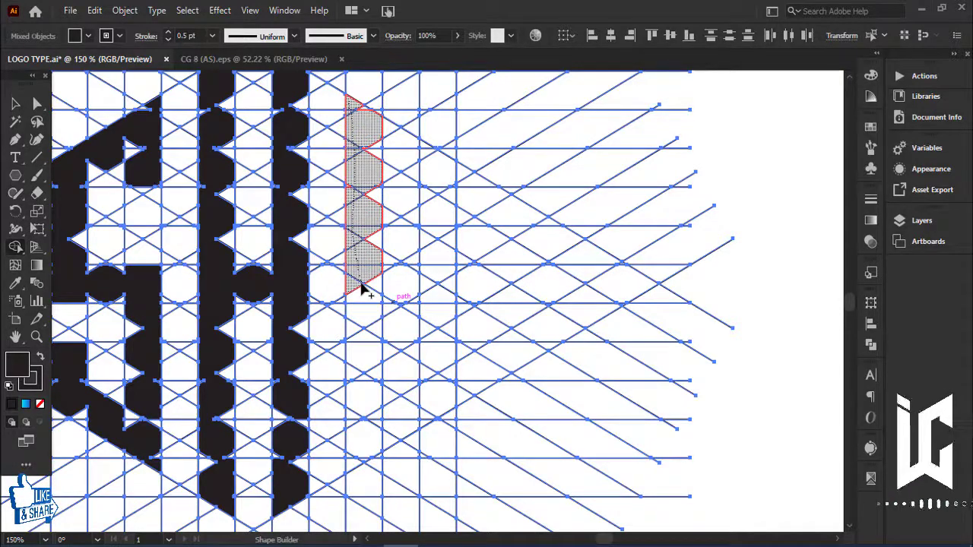
Merge the grid columns right of the H into a black angular Y with hooked base
left_click_drag(362, 288, 361, 289)
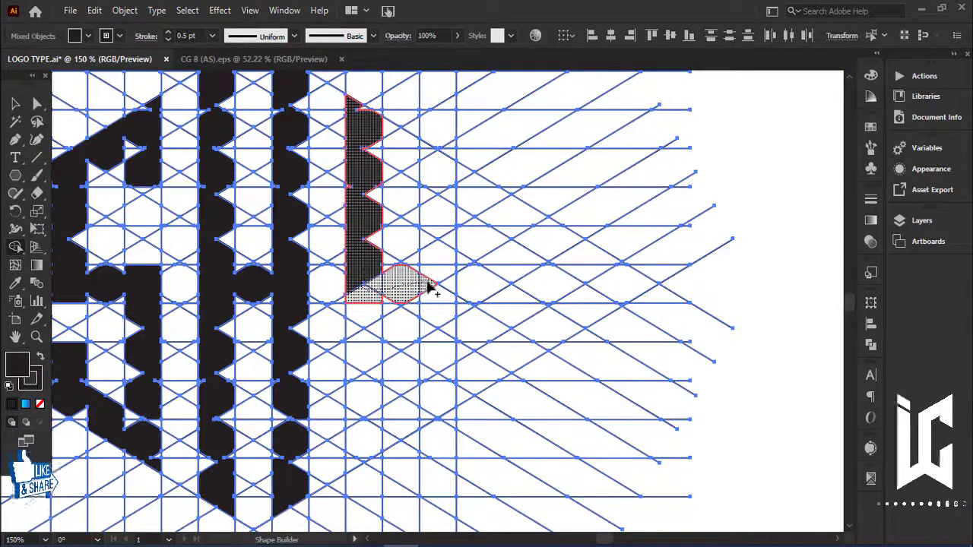
left_click_drag(429, 287, 431, 288)
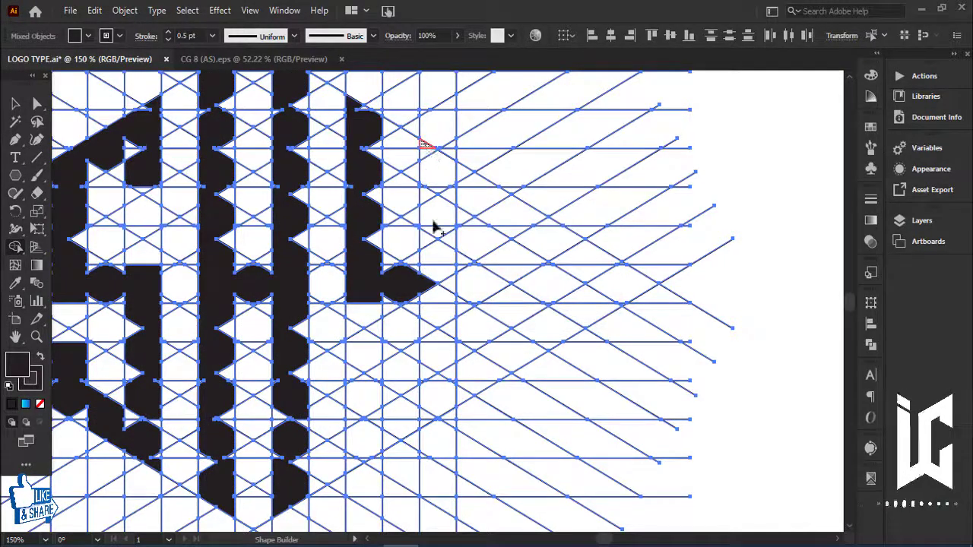
mouse_move(435, 228)
left_mouse_down()
mouse_move(436, 381)
mouse_move(423, 427)
left_mouse_up()
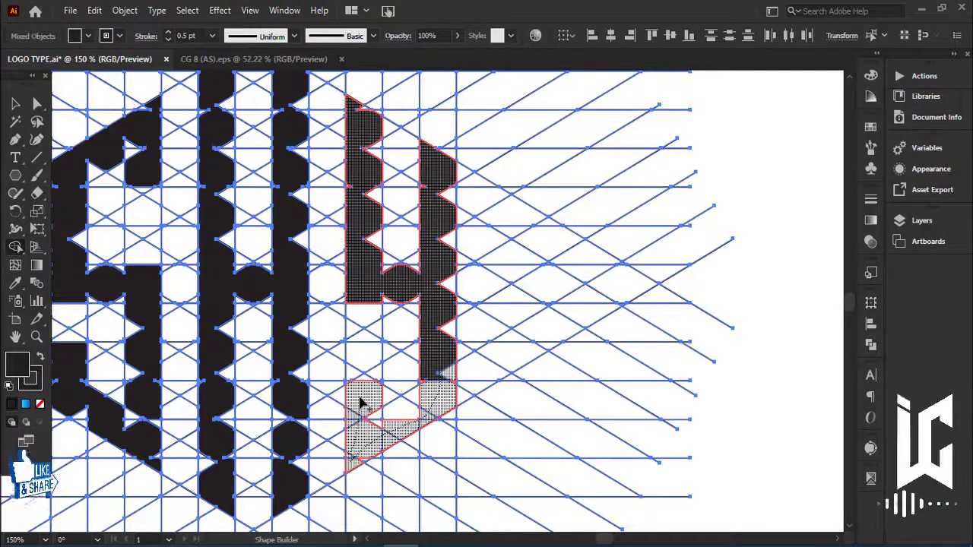
left_click_drag(361, 402, 358, 358)
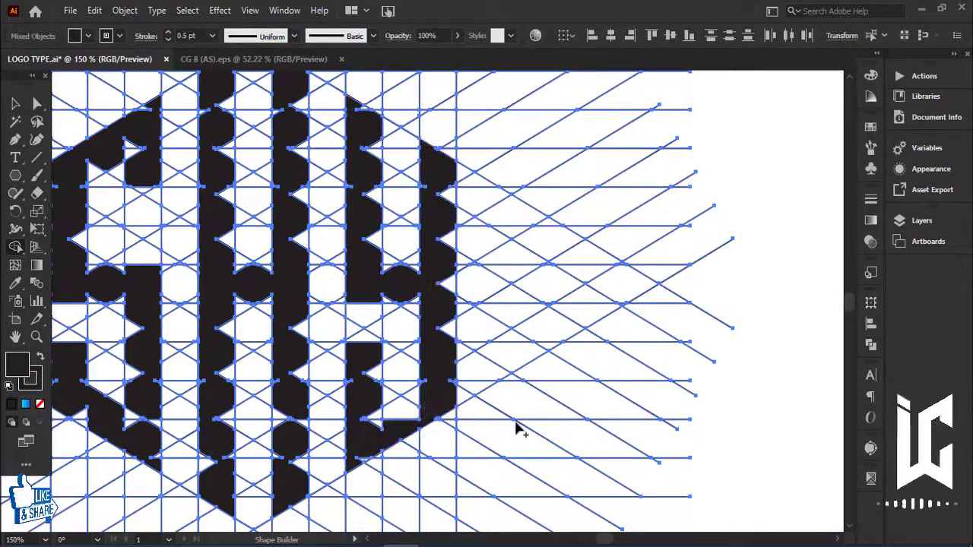
Zoom in and merge the triangles at the letter's diagonal top and above its arm
key("ctrl+plus")
key("ctrl+plus")
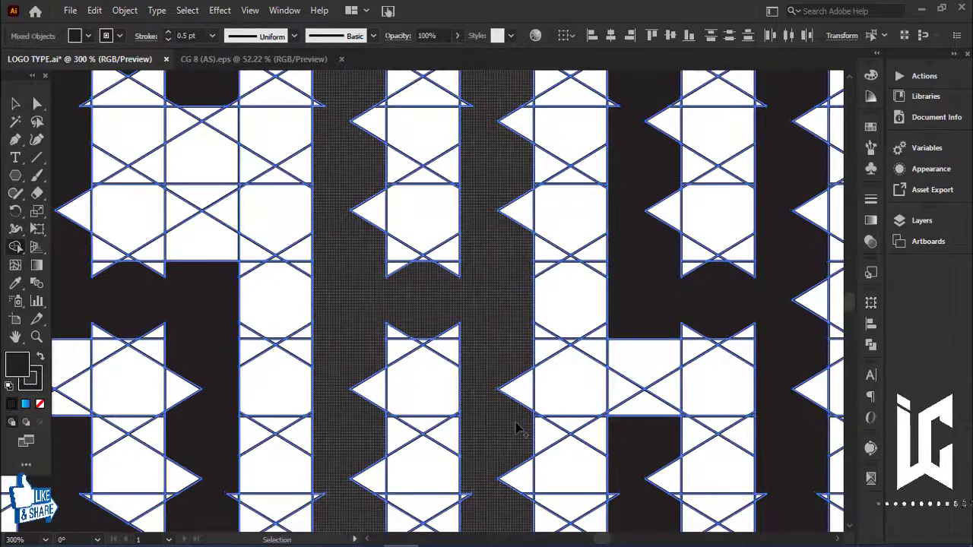
key("ctrl+plus")
scroll(297, 271, "down", 5)
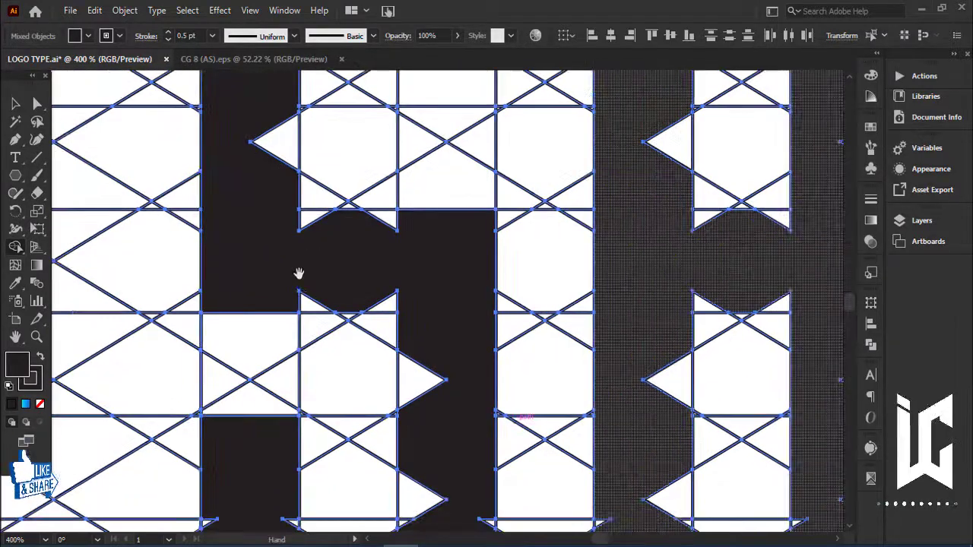
scroll(297, 271, "right", 3)
mouse_move(286, 289)
left_mouse_down()
mouse_move(241, 183)
mouse_move(222, 180)
left_mouse_up()
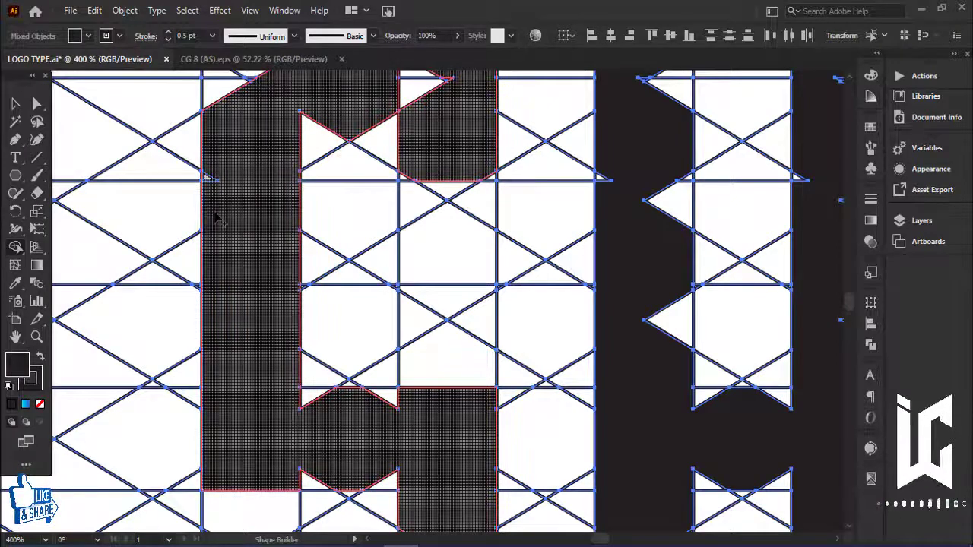
scroll(248, 191, "up", 3)
mouse_move(266, 253)
left_mouse_down()
mouse_move(414, 201)
mouse_move(427, 228)
left_mouse_up()
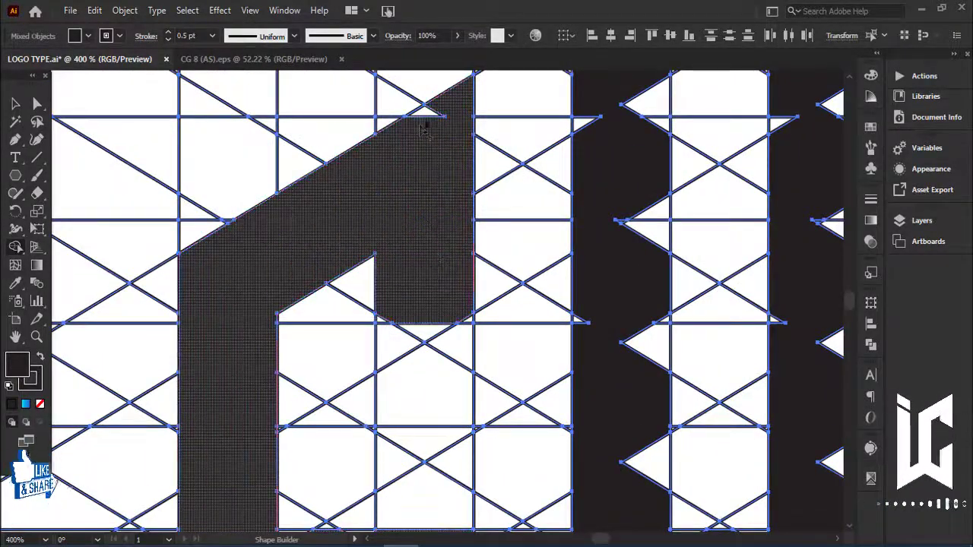
left_click_drag(448, 91, 454, 127)
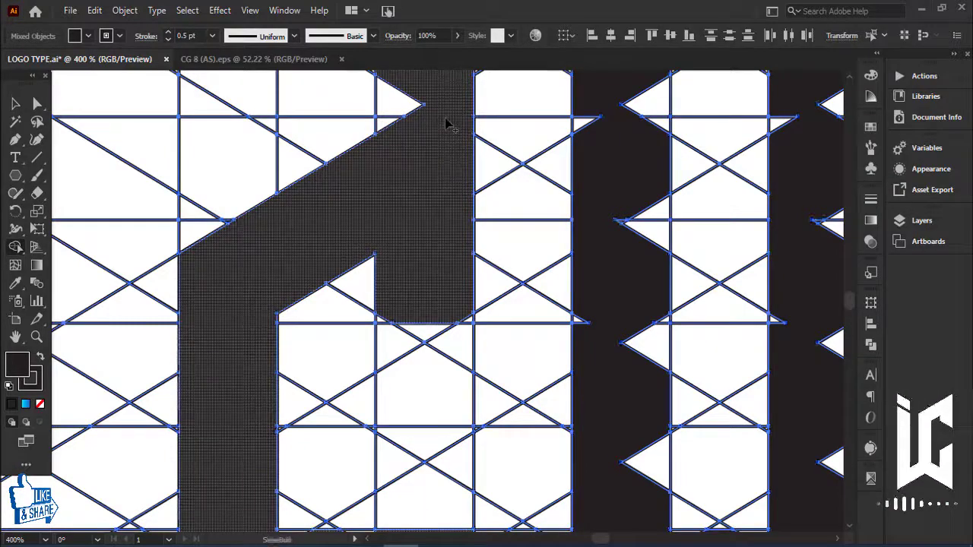
Merge the square below the bar and the lower triangles, straightening the lower-left diagonal edge
scroll(428, 141, "down", 3)
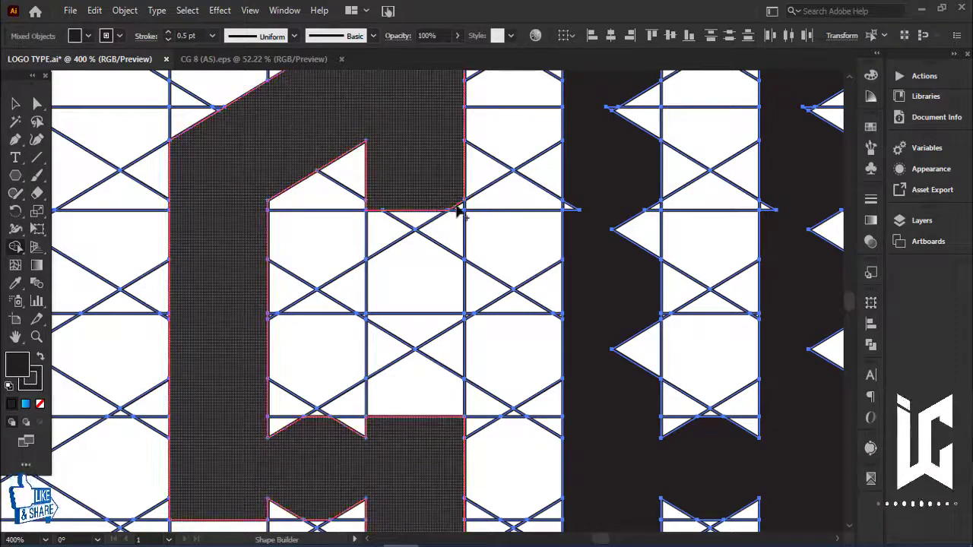
left_click_drag(451, 370, 433, 323)
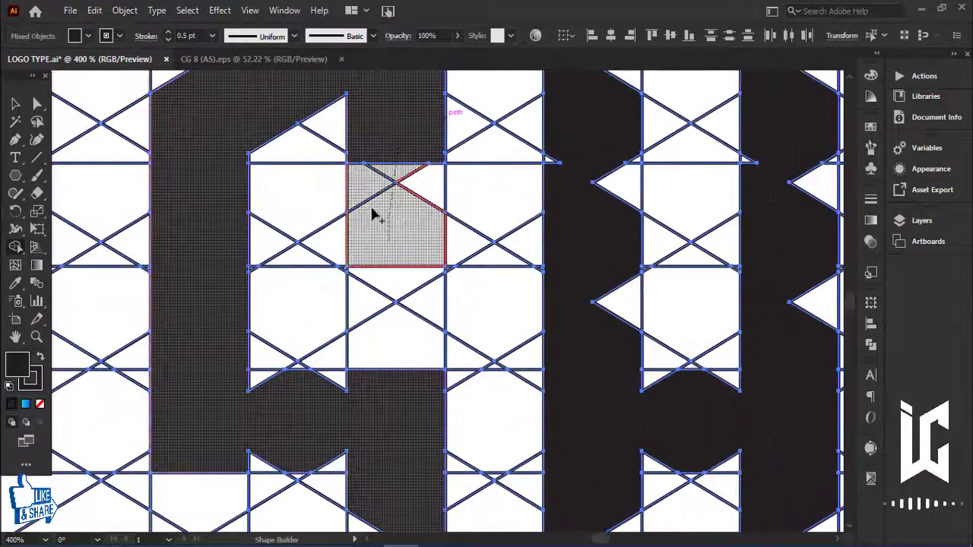
left_click_drag(373, 215, 413, 147)
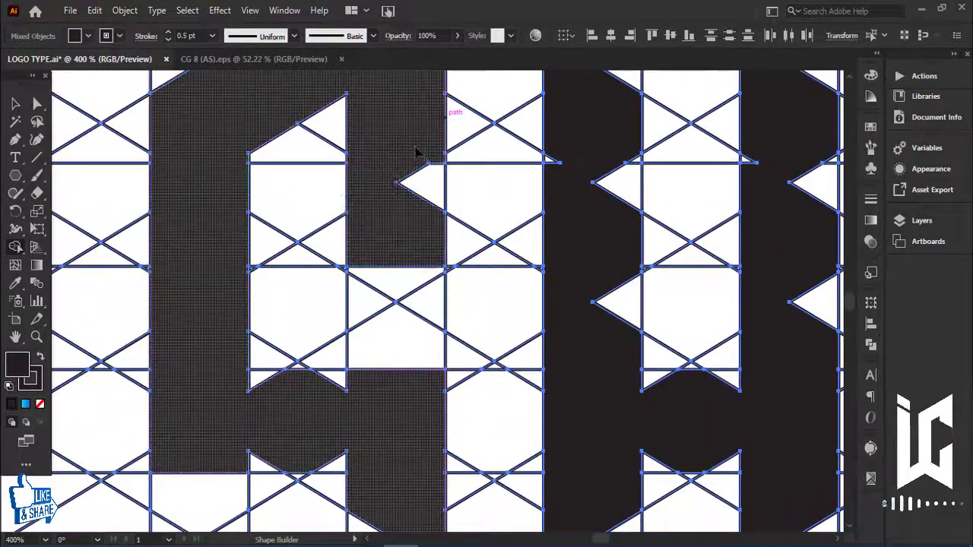
left_click_drag(399, 346, 451, 379)
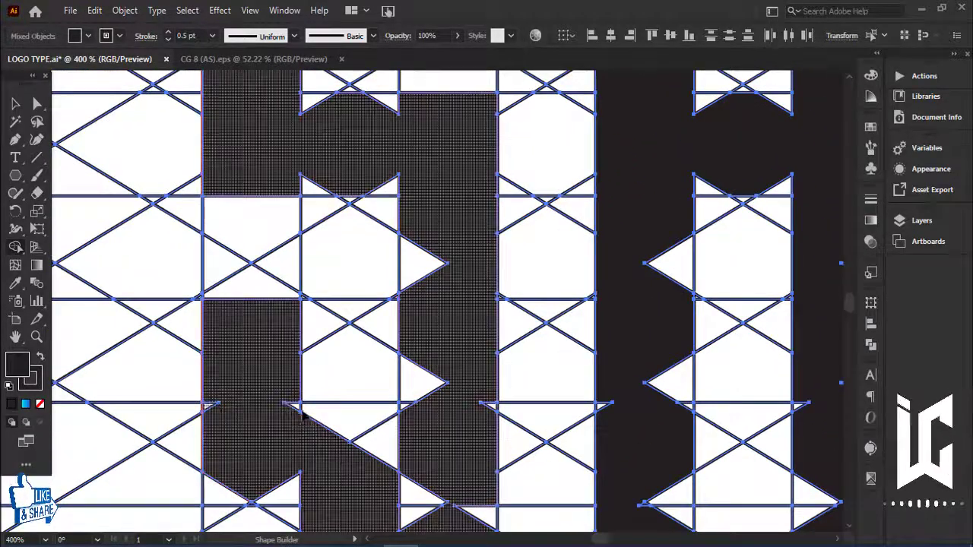
left_click_drag(365, 377, 309, 432)
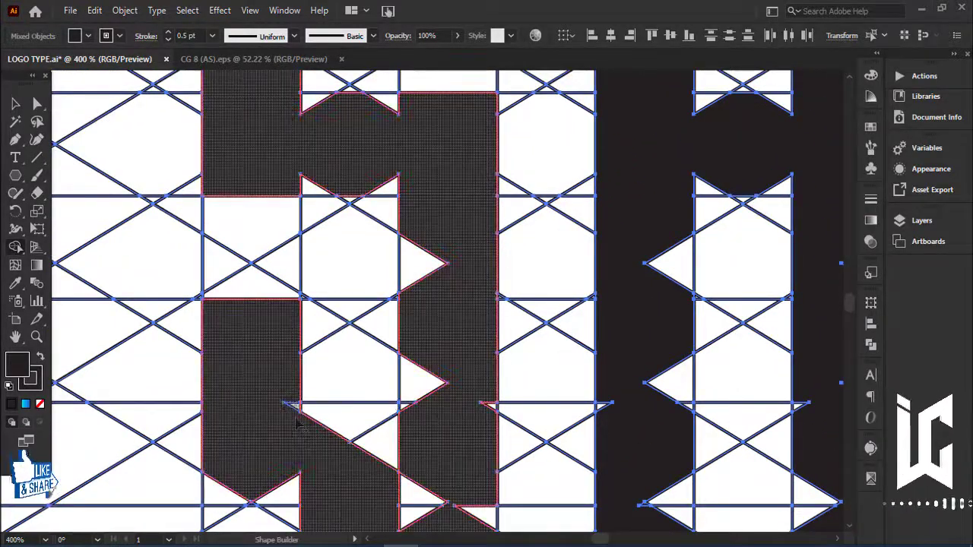
scroll(266, 311, "down", 5)
left_click_drag(266, 310, 386, 331)
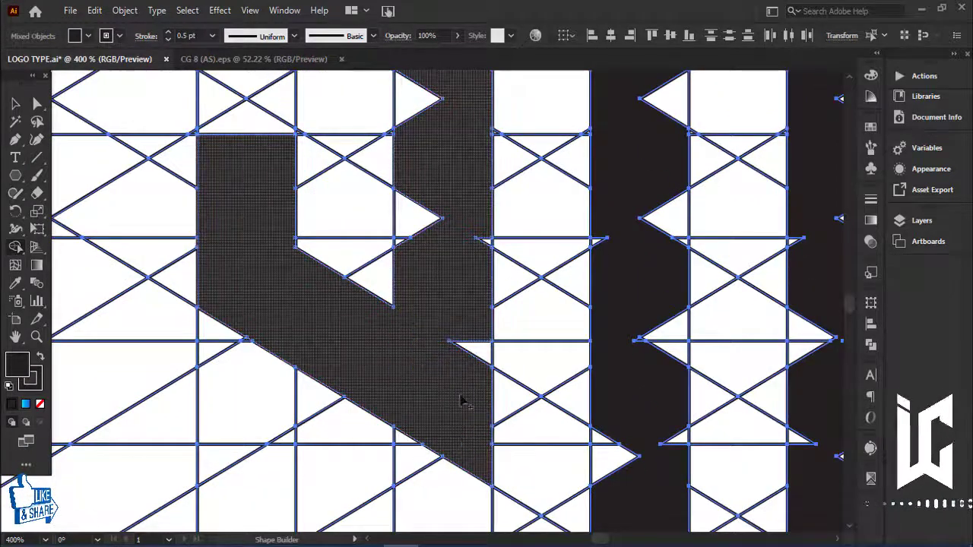
Merge the column with the middle hexagon and fill the triangles around the middle column
left_click_drag(462, 402, 461, 427)
left_click_drag(479, 349, 481, 311)
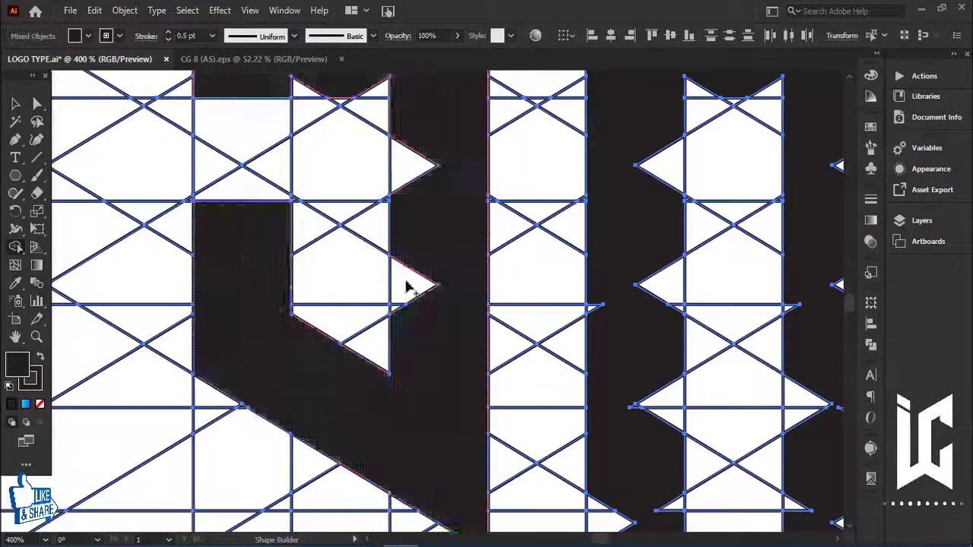
mouse_move(408, 285)
left_mouse_down()
mouse_move(404, 319)
mouse_move(328, 328)
left_mouse_up()
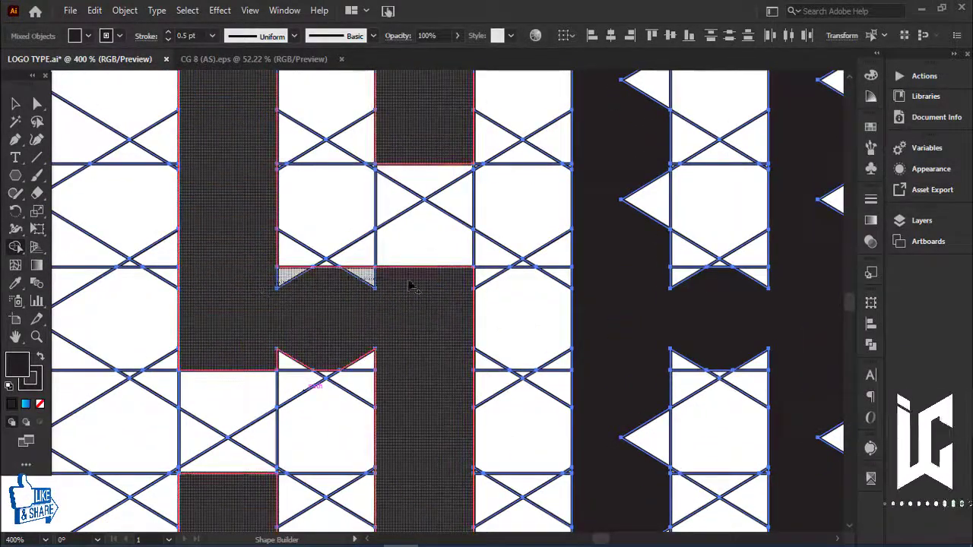
left_click_drag(262, 293, 412, 282)
mouse_move(282, 358)
left_mouse_down()
mouse_move(403, 373)
mouse_move(391, 200)
mouse_move(393, 354)
left_mouse_up()
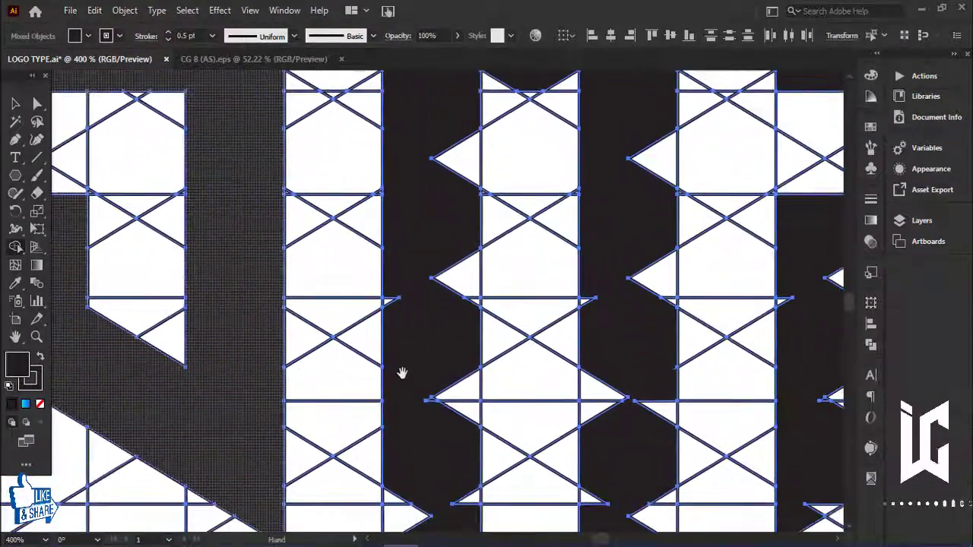
left_click_drag(398, 164, 327, 299)
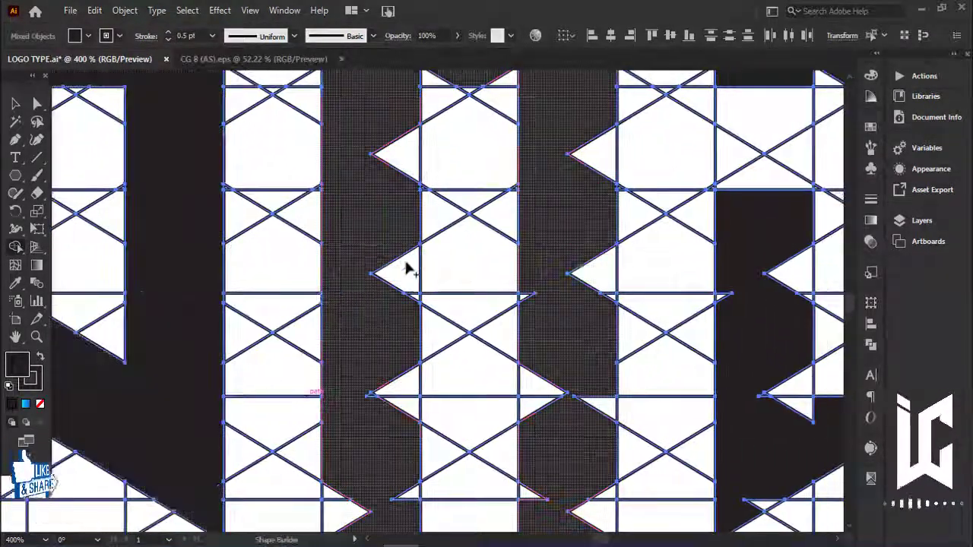
left_click_drag(406, 268, 371, 396)
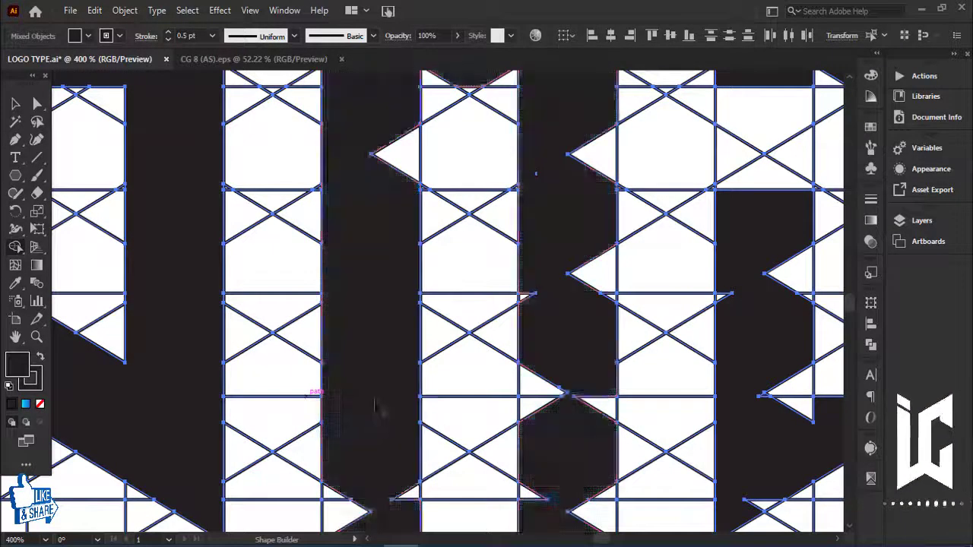
Fill the white notches along the dark column so it becomes solid
left_click_drag(387, 473, 346, 218)
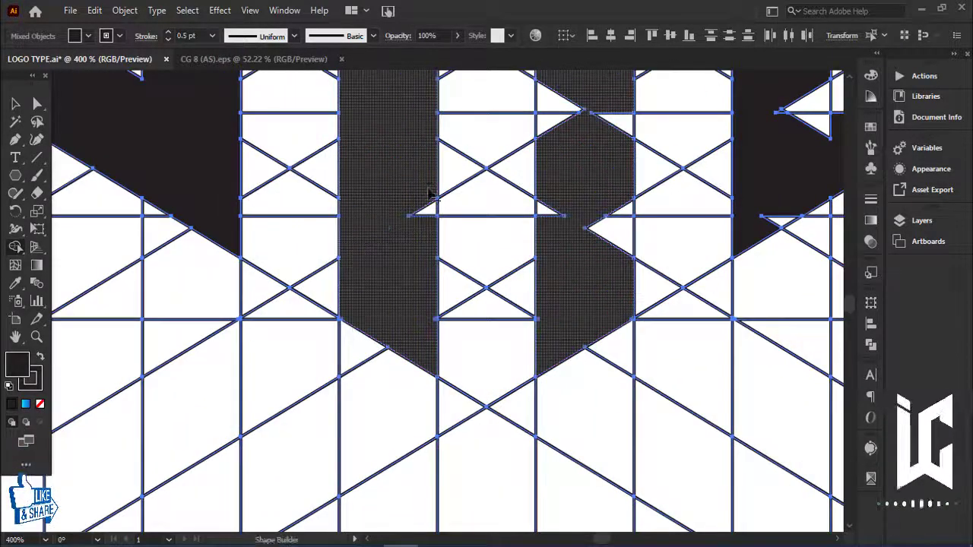
scroll(532, 323, "up", 3)
scroll(489, 345, "right", 3)
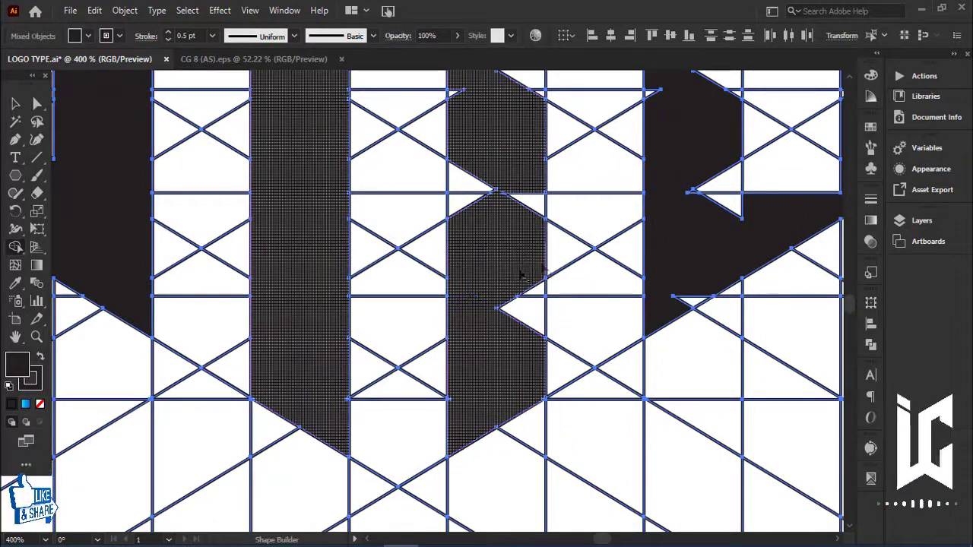
left_click_drag(539, 354, 499, 275)
scroll(500, 276, "up", 3)
left_click_drag(471, 364, 529, 258)
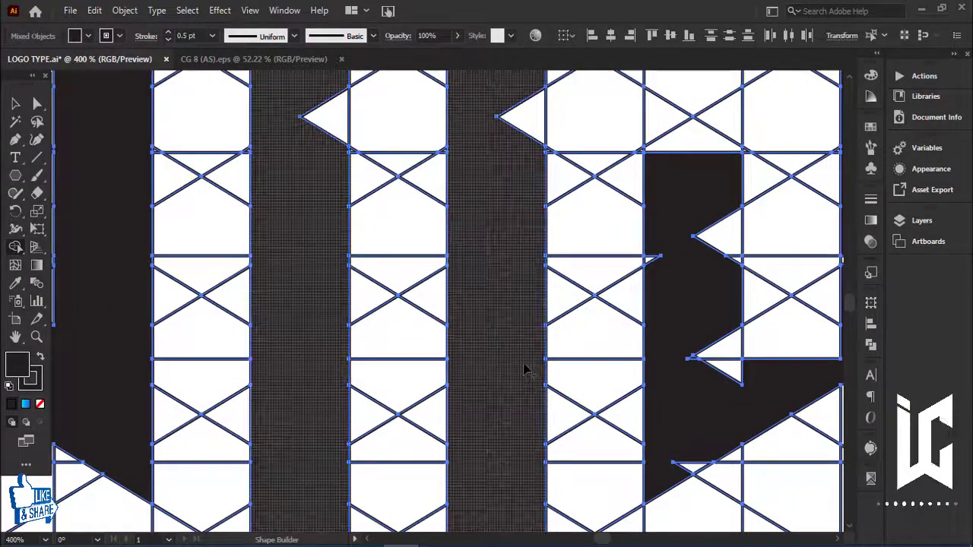
scroll(524, 342, "up", 5)
left_click_drag(525, 335, 493, 243)
Merge the remaining corner and side notch triangles into the column
scroll(425, 297, "up", 1)
scroll(426, 296, "left", 1)
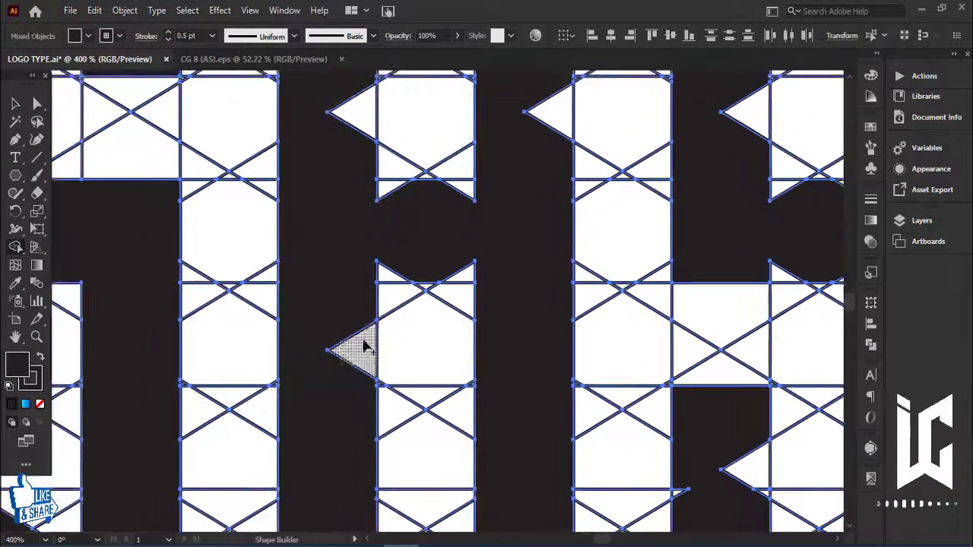
left_click_drag(366, 391, 353, 335)
scroll(353, 334, "up", 2)
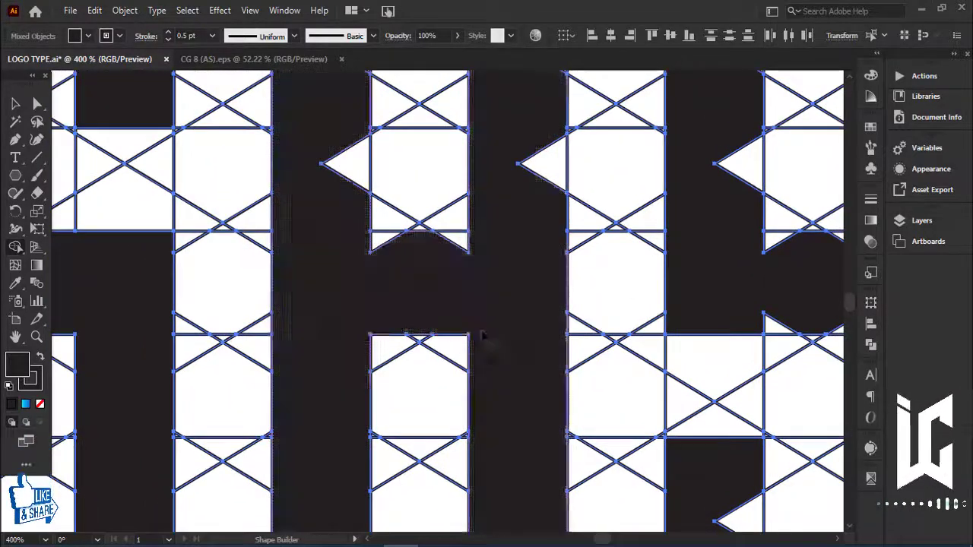
left_click_drag(361, 245, 495, 251)
scroll(495, 304, "up", 4)
scroll(520, 339, "right", 1)
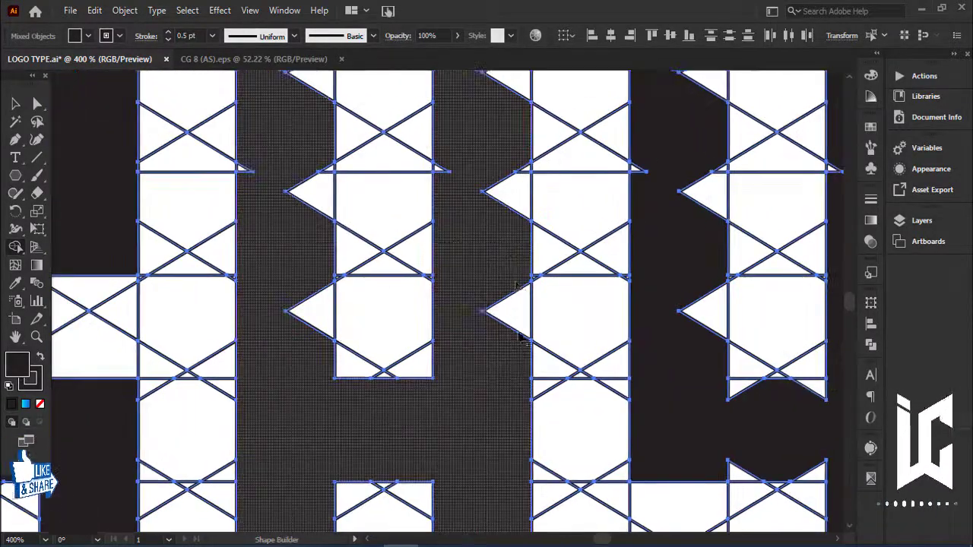
left_click(511, 187)
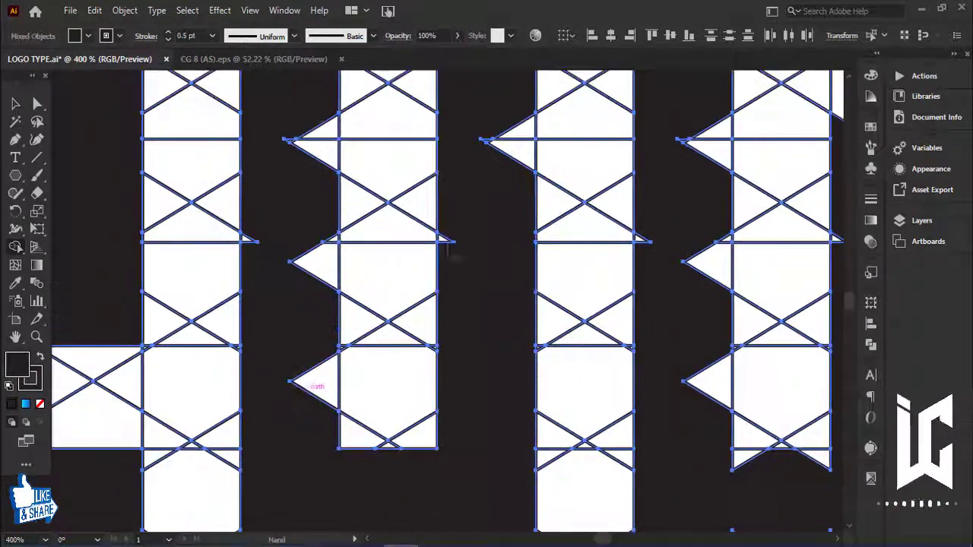
scroll(509, 217, "up", 2)
scroll(451, 259, "up", 2)
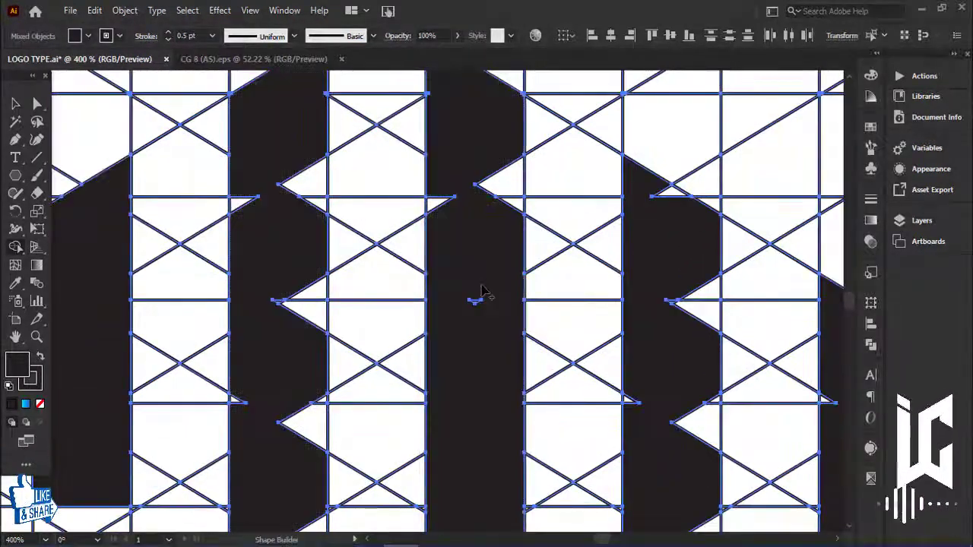
left_click_drag(450, 230, 469, 185)
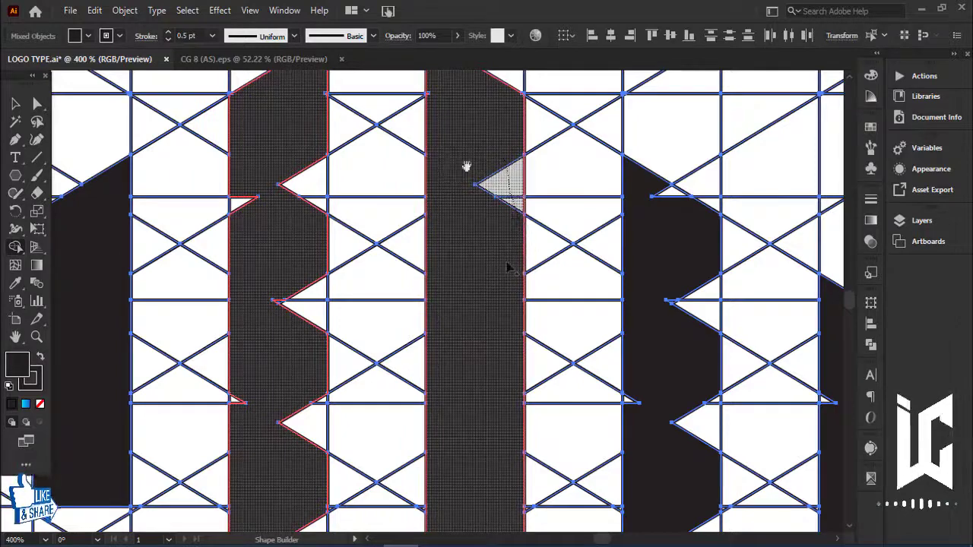
Merge the notch triangles into the left column and the dotted column
scroll(490, 278, "up", 1)
scroll(449, 258, "left", 2)
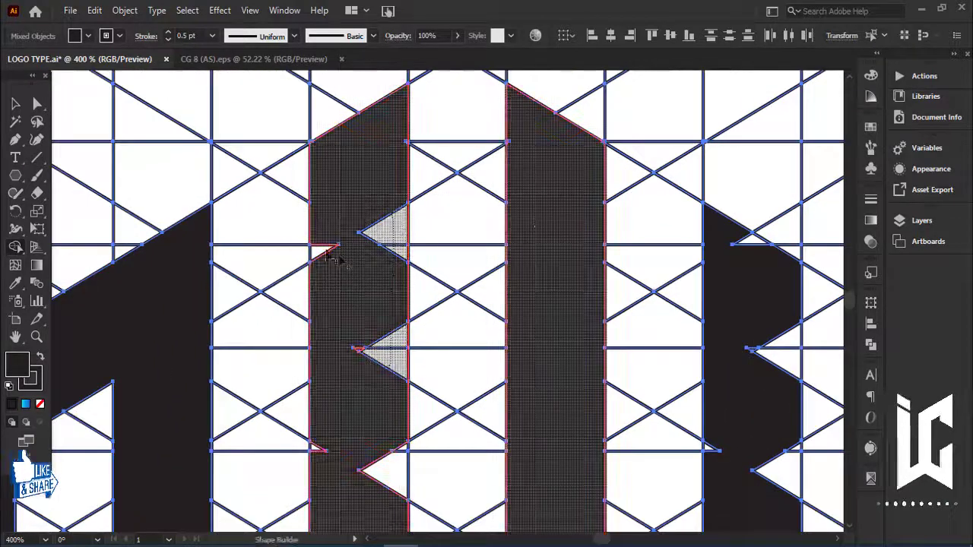
left_click_drag(329, 254, 357, 348)
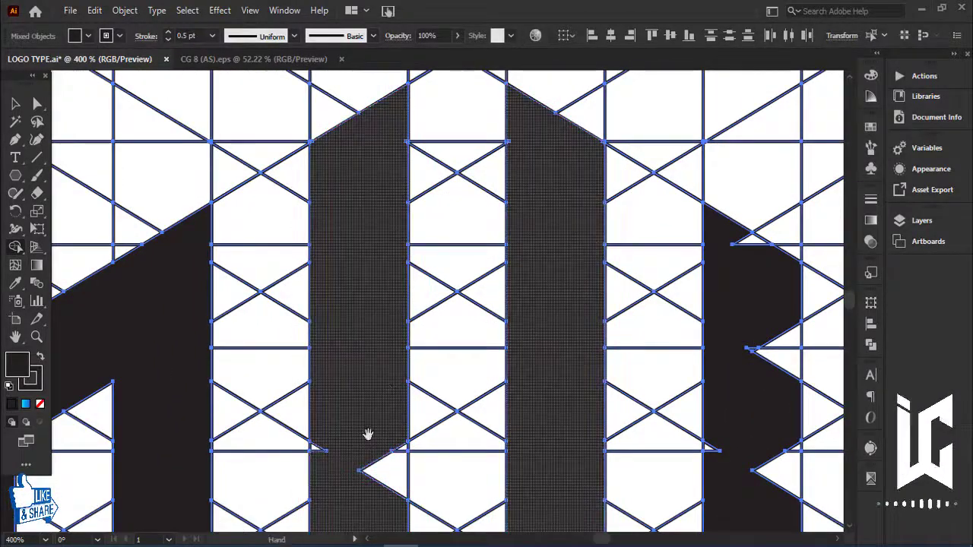
left_click_drag(367, 435, 366, 300)
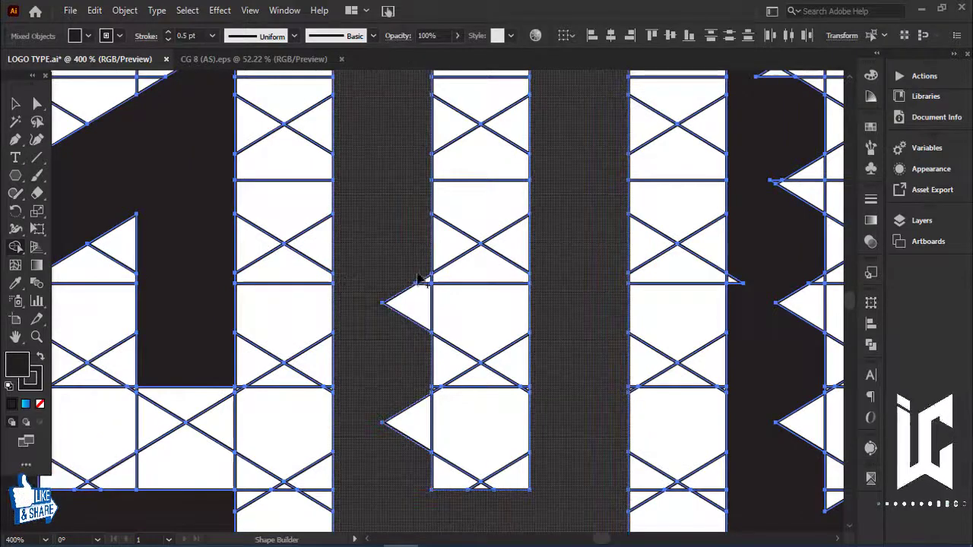
mouse_move(414, 304)
left_mouse_down()
mouse_move(407, 426)
mouse_move(395, 393)
mouse_move(417, 133)
left_mouse_up()
scroll(417, 152, "down", 3)
scroll(418, 228, "down", 5)
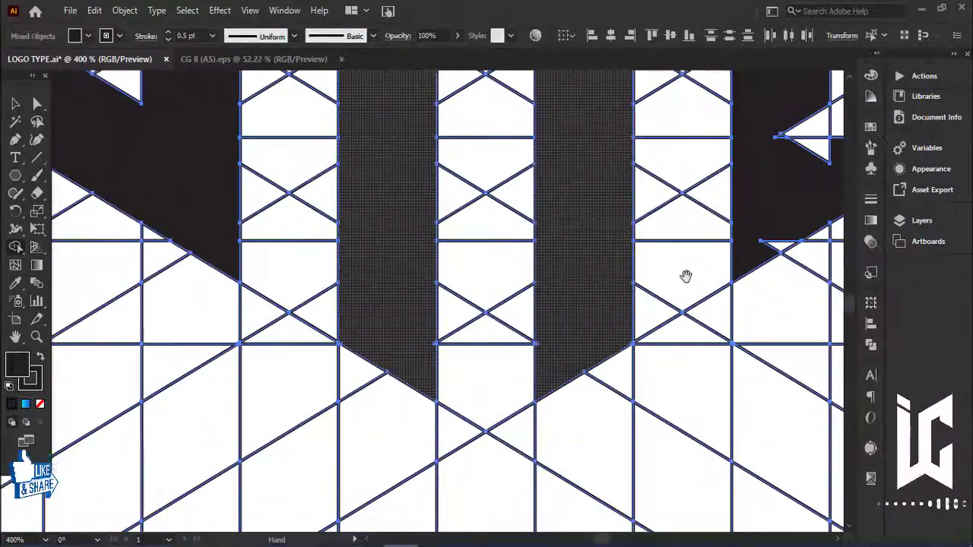
Merge the notches in the lower letter area and along its right edge
left_click_drag(684, 276, 458, 372)
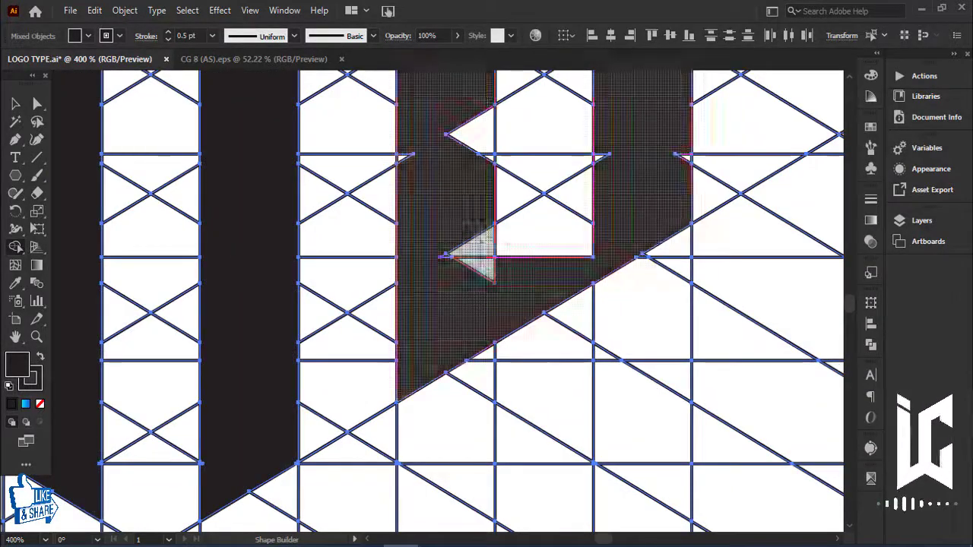
left_click_drag(456, 259, 494, 294)
scroll(414, 266, "up", 5)
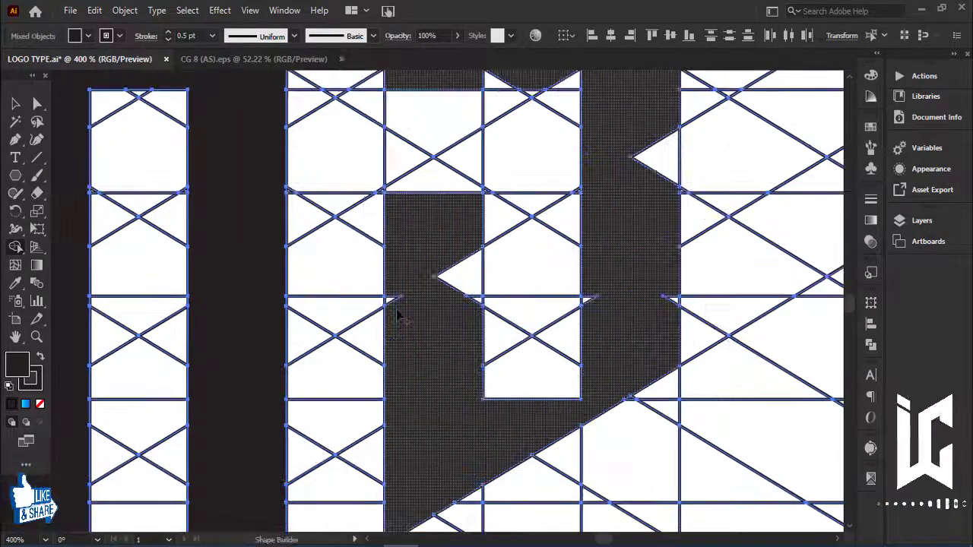
left_click_drag(465, 292, 480, 320)
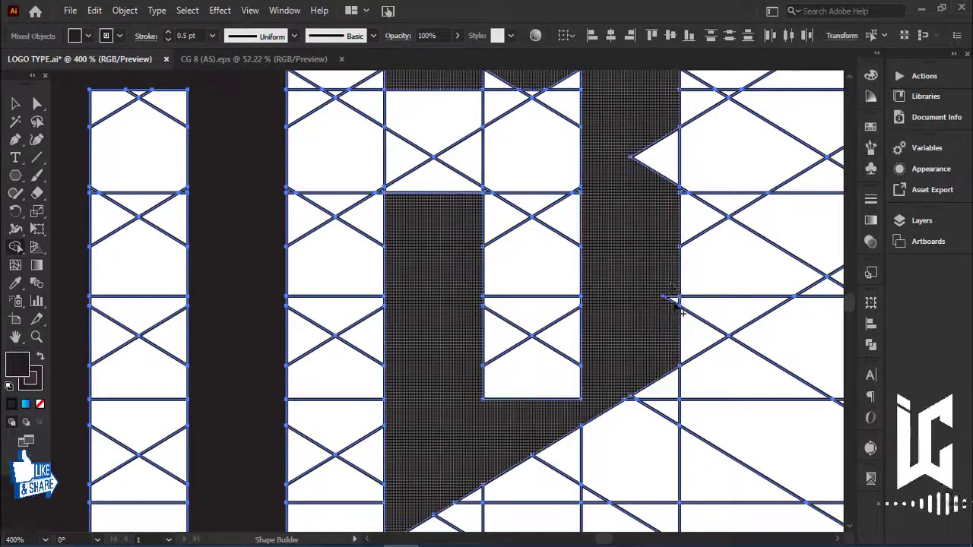
left_click_drag(673, 300, 619, 484)
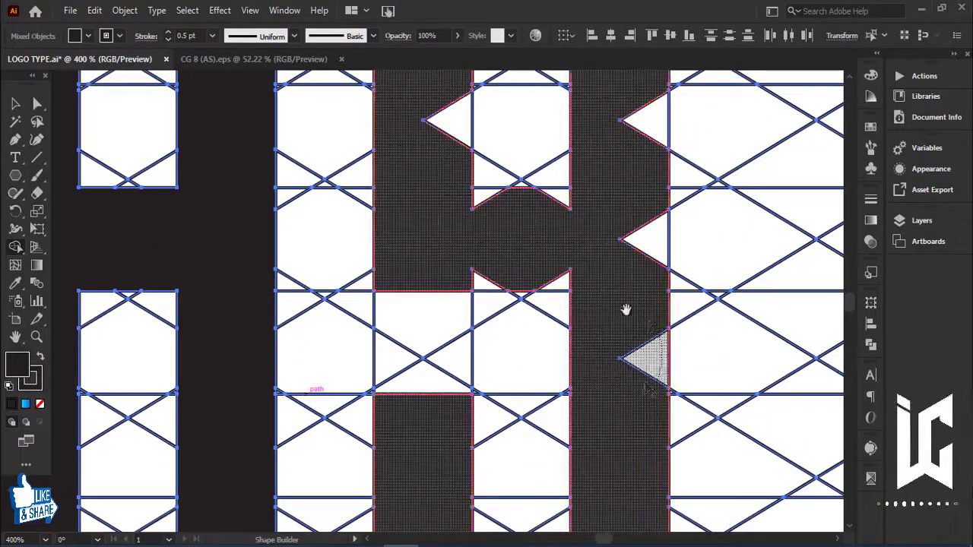
left_click(634, 334)
scroll(625, 311, "up", 3)
left_click_drag(596, 368, 602, 362)
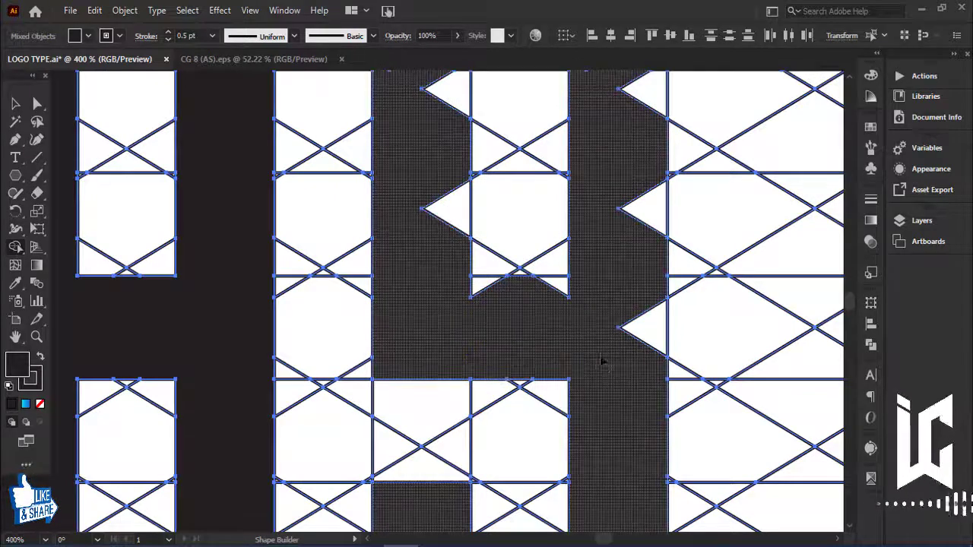
Merge the last right-edge notches and the left triangle notch into the letter
left_click_drag(623, 325, 609, 462)
left_click_drag(631, 349, 639, 228)
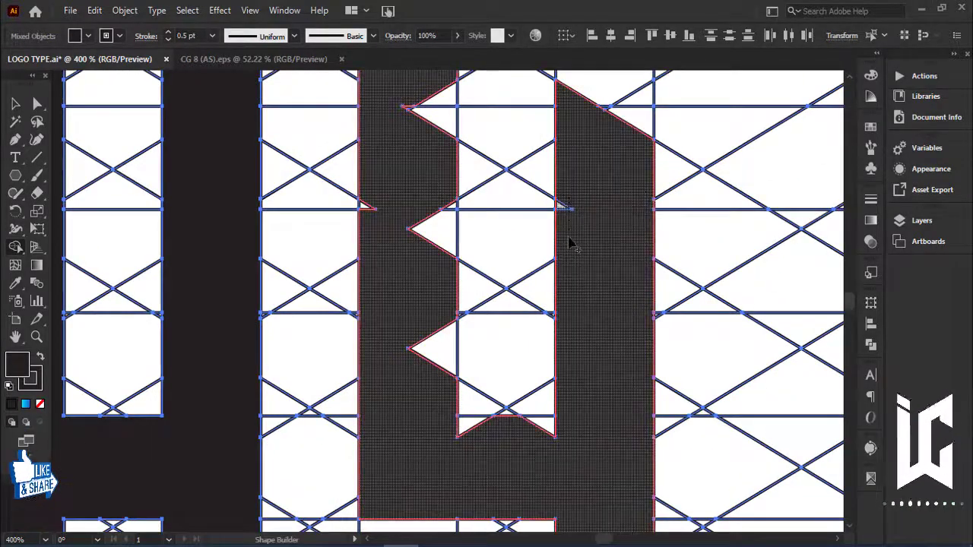
scroll(454, 213, "up", 4)
left_click_drag(455, 213, 467, 424)
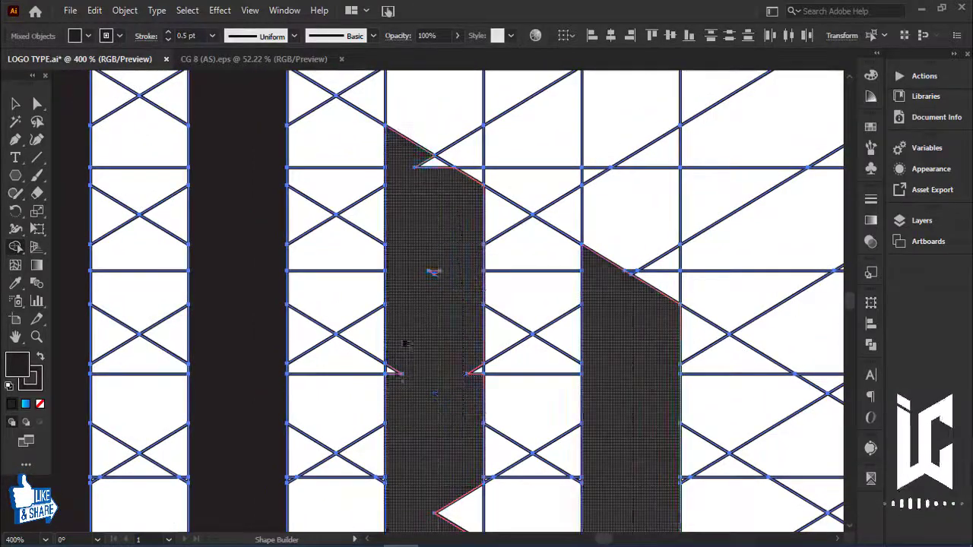
left_click_drag(398, 386, 433, 271)
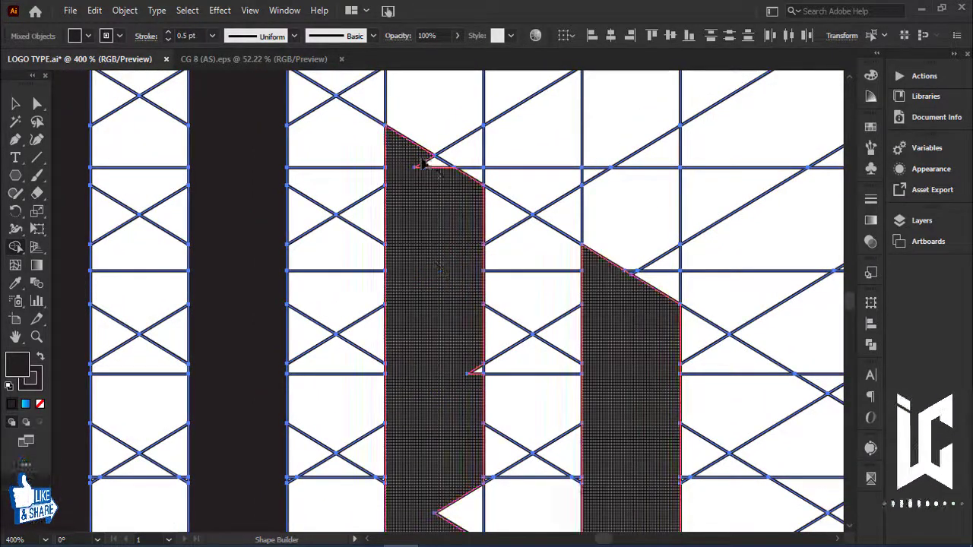
left_click_drag(461, 365, 445, 172)
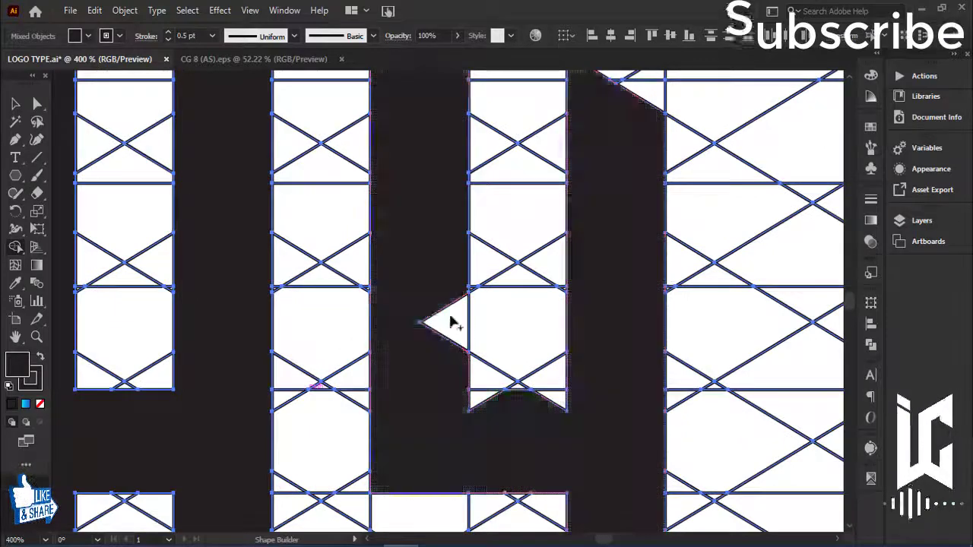
mouse_move(449, 319)
left_mouse_down()
mouse_move(452, 423)
mouse_move(456, 415)
left_mouse_up()
Fill the lower-left triangle gap into the dark letter
scroll(471, 380, "down", 2)
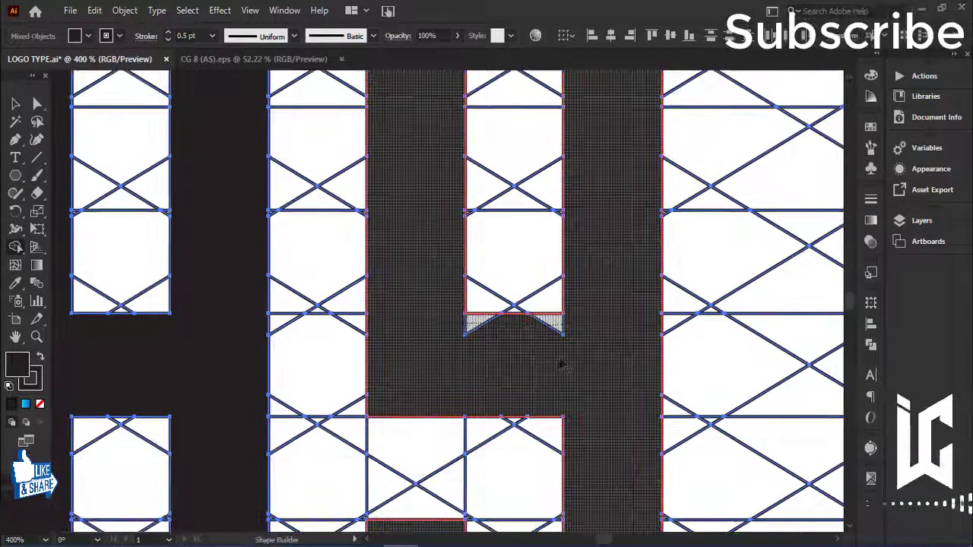
mouse_move(603, 385)
left_mouse_down()
mouse_move(612, 199)
mouse_move(623, 279)
mouse_move(617, 230)
mouse_move(614, 299)
mouse_move(643, 187)
left_mouse_up()
left_click(494, 338)
left_click_drag(489, 325, 536, 280)
Pan across the H section, vertical strokes and diagonal strokes to check the merged letters
mouse_move(493, 247)
left_mouse_down()
mouse_move(508, 317)
mouse_move(428, 456)
mouse_move(445, 374)
left_mouse_up()
mouse_move(525, 425)
left_mouse_down()
mouse_move(504, 413)
mouse_move(449, 326)
mouse_move(373, 350)
mouse_move(410, 352)
mouse_move(480, 203)
mouse_move(430, 428)
left_mouse_up()
mouse_move(546, 228)
left_mouse_down()
mouse_move(419, 463)
mouse_move(504, 393)
mouse_move(495, 208)
mouse_move(501, 400)
mouse_move(532, 427)
mouse_move(641, 266)
mouse_move(558, 282)
mouse_move(515, 378)
left_mouse_up()
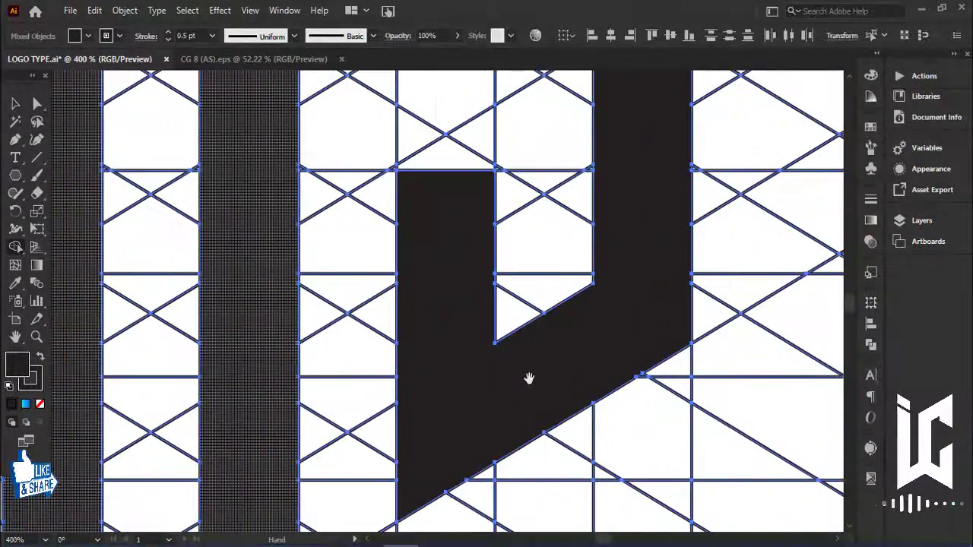
mouse_move(627, 346)
left_mouse_down()
mouse_move(606, 411)
mouse_move(615, 418)
mouse_move(552, 366)
mouse_move(590, 226)
left_mouse_up()
mouse_move(466, 367)
left_mouse_down()
mouse_move(466, 433)
mouse_move(466, 208)
mouse_move(467, 272)
left_mouse_up()
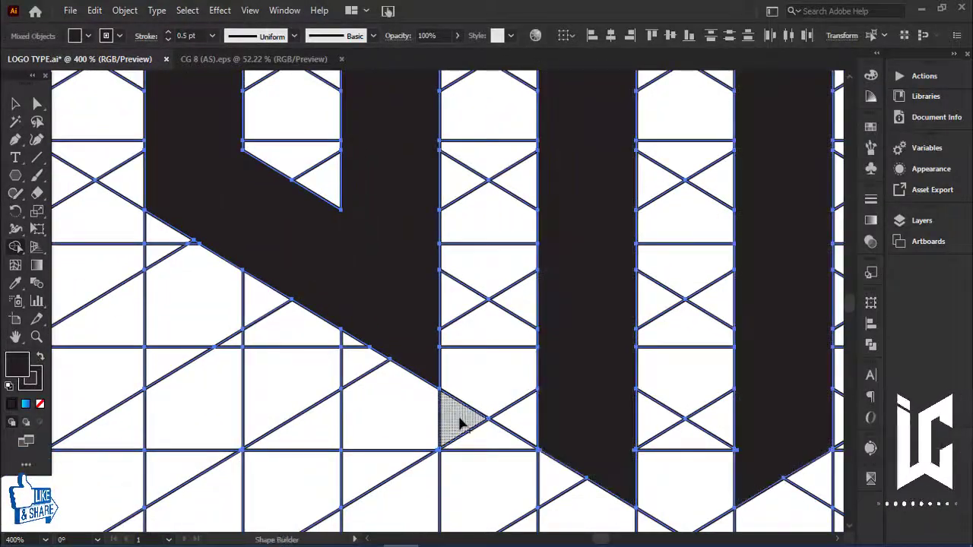
Zoom out to the whole logo and select the grid and letters with the Selection tool
key("ctrl+minus")
key("ctrl+minus")
key("ctrl+minus")
key("ctrl+minus")
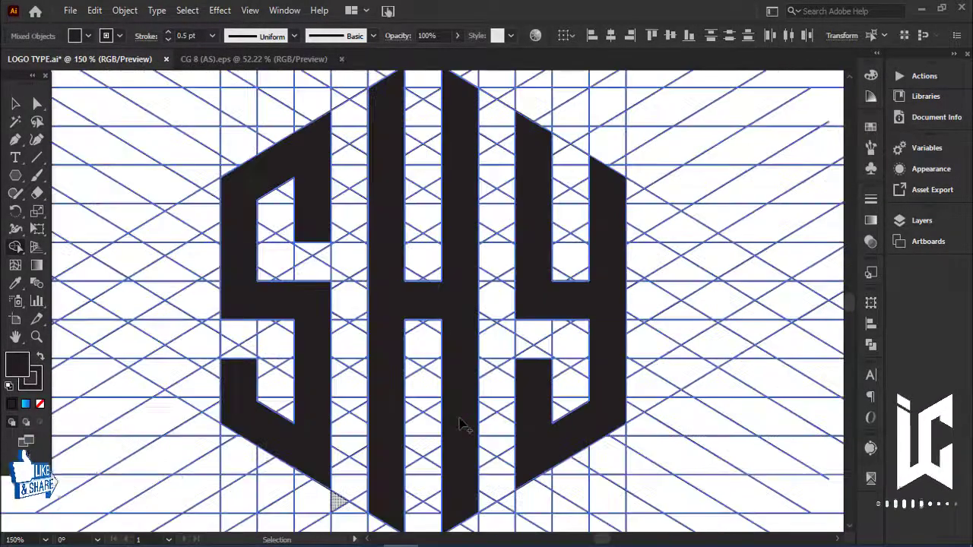
key("ctrl+minus")
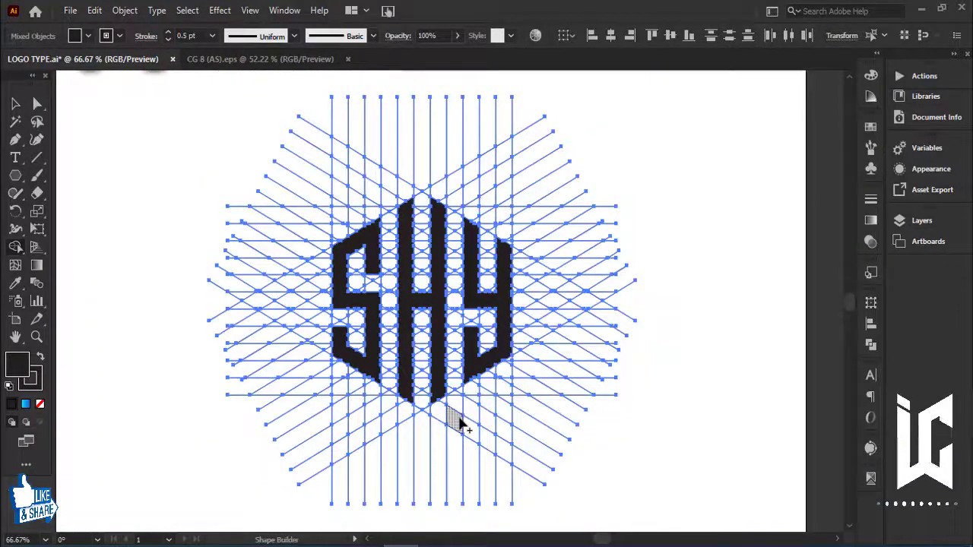
left_click_drag(612, 367, 622, 418)
key("ctrl+minus")
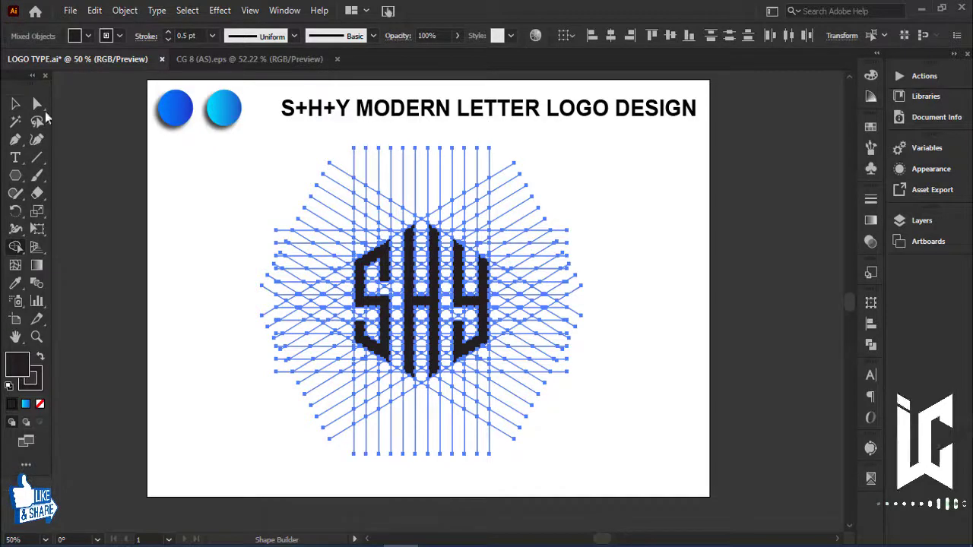
left_click(15, 105)
left_click(226, 279)
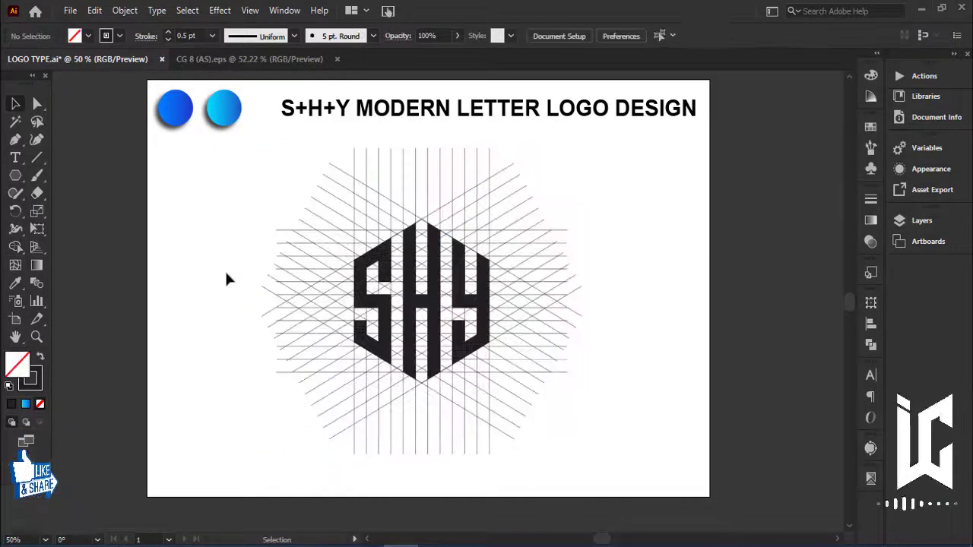
left_click_drag(213, 191, 658, 458)
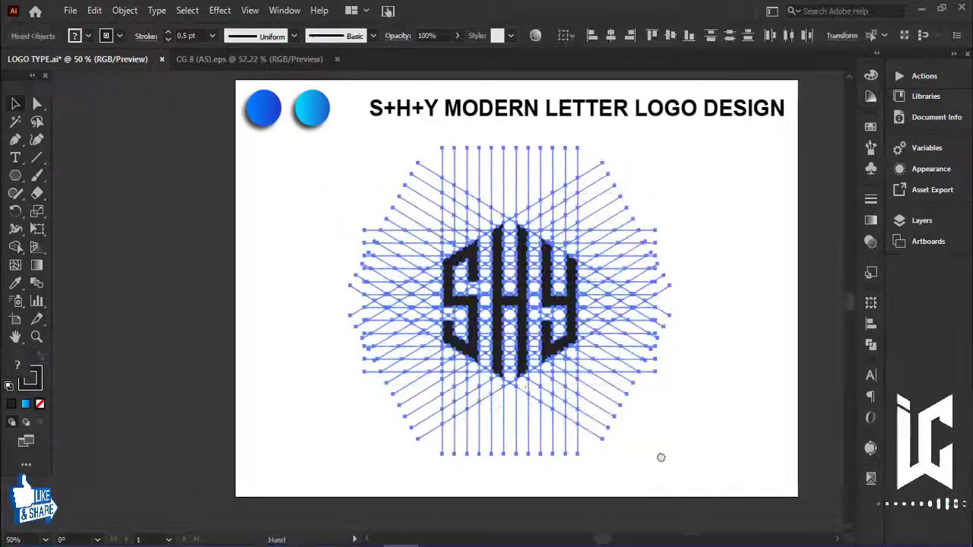
mouse_move(418, 345)
left_mouse_down()
mouse_move(735, 327)
mouse_move(148, 319)
left_mouse_up()
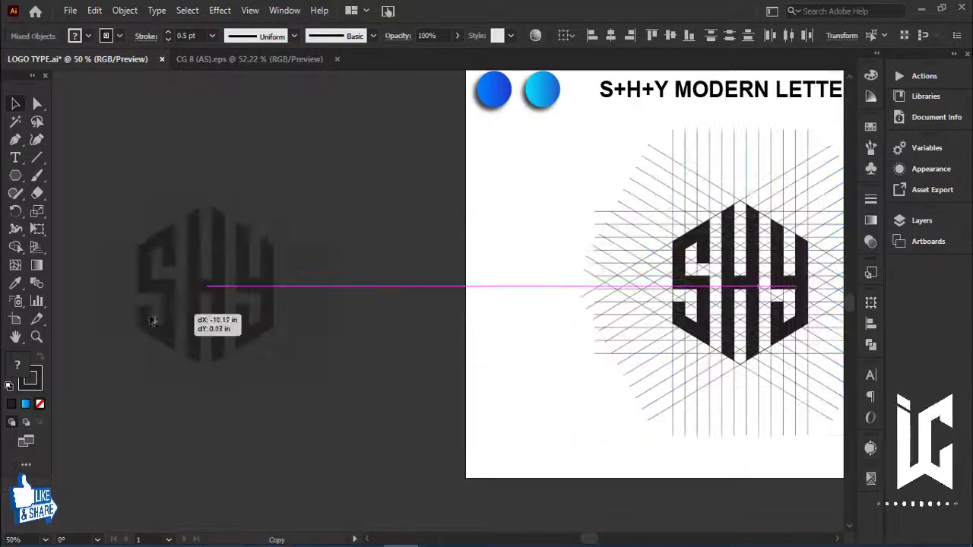
Place a copy of the letters and lattice to the left, off the artboard
left_click_drag(609, 424, 889, 422)
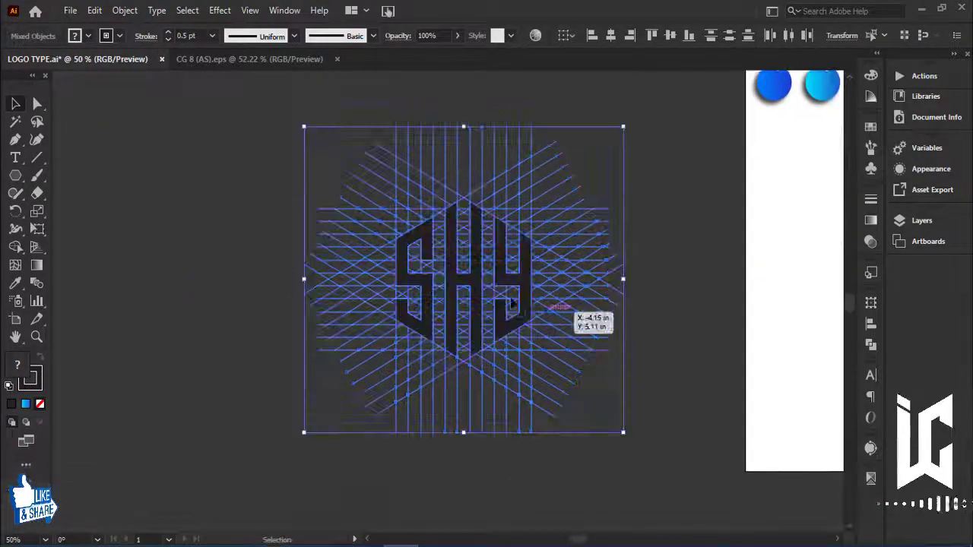
left_click_drag(475, 275, 258, 278)
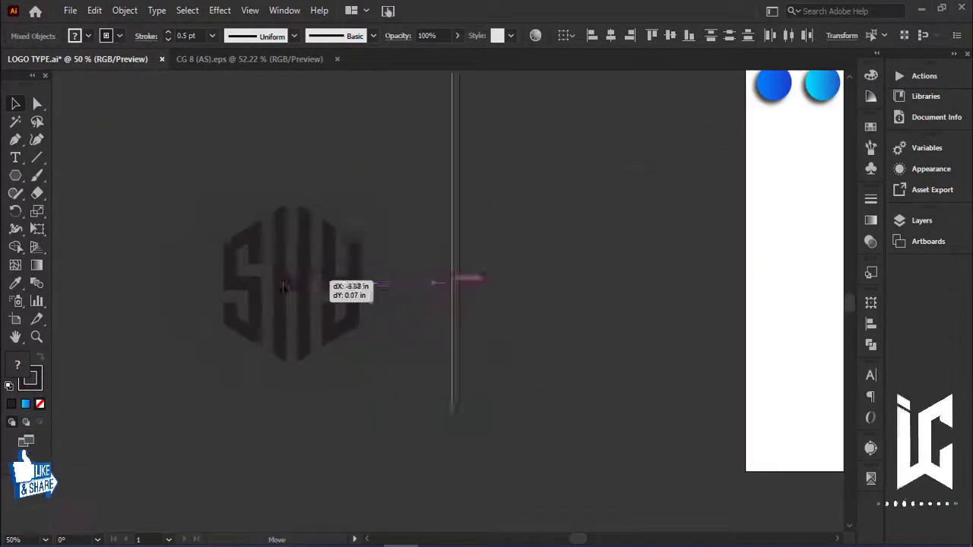
key("ctrl+z")
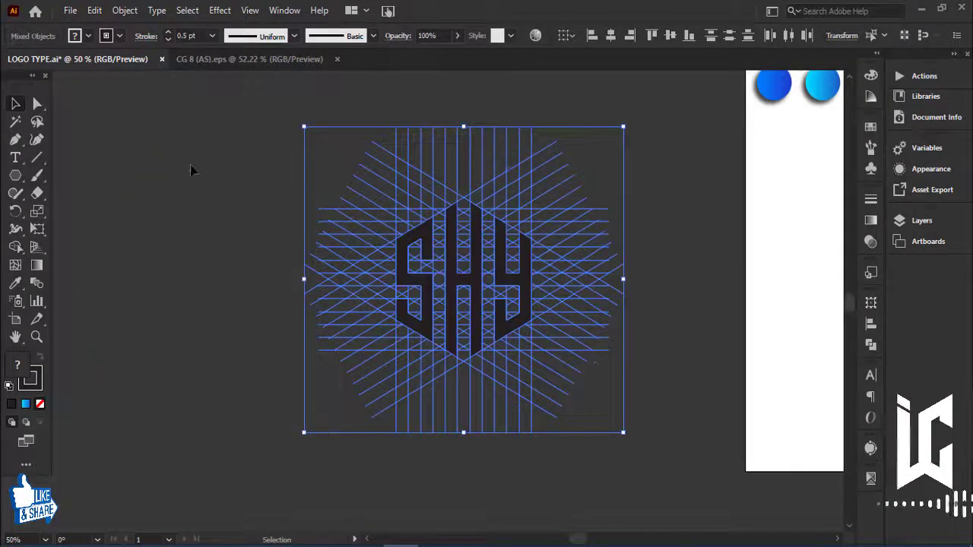
left_click(190, 170)
left_click(534, 306)
left_click_drag(532, 300, 386, 305)
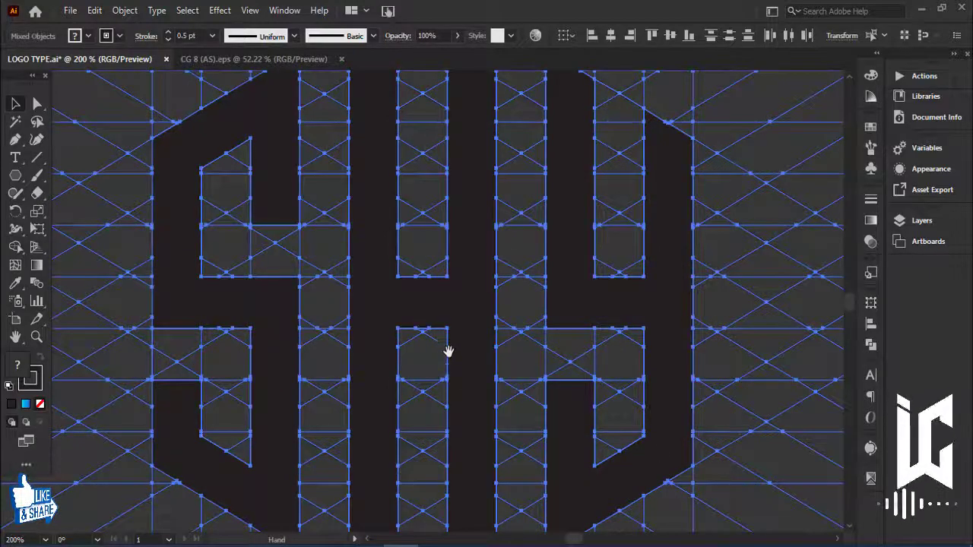
Zoom out and pan to show the whole titled artboard
left_click_drag(446, 348, 449, 465)
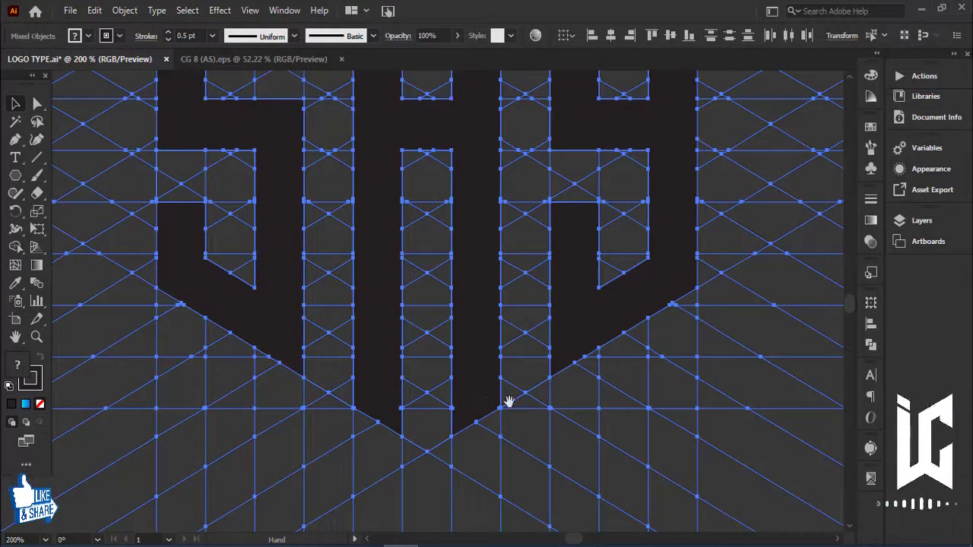
scroll(531, 384, "down", 1)
scroll(524, 370, "down", 1)
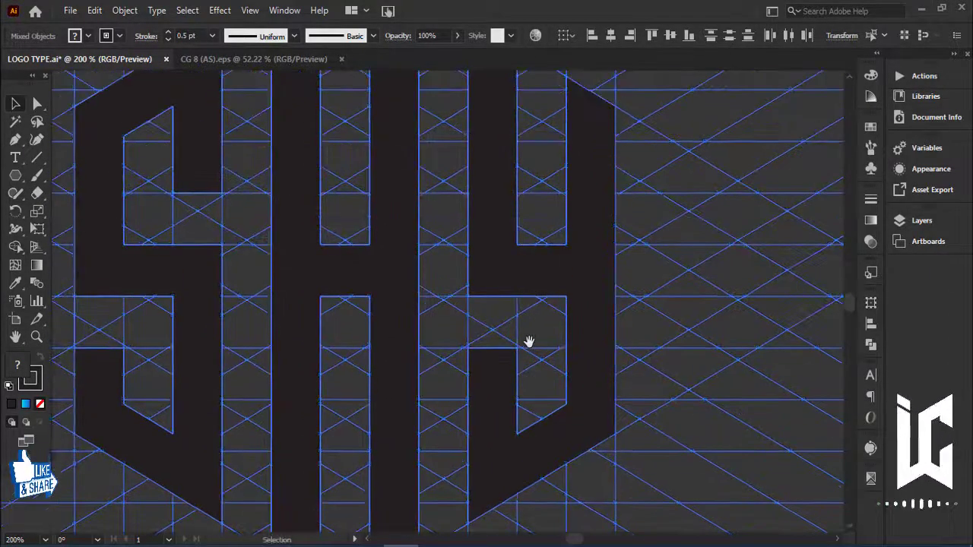
scroll(528, 341, "down", 1)
key("ctrl+minus")
key("ctrl+minus")
key("ctrl+minus")
key("v")
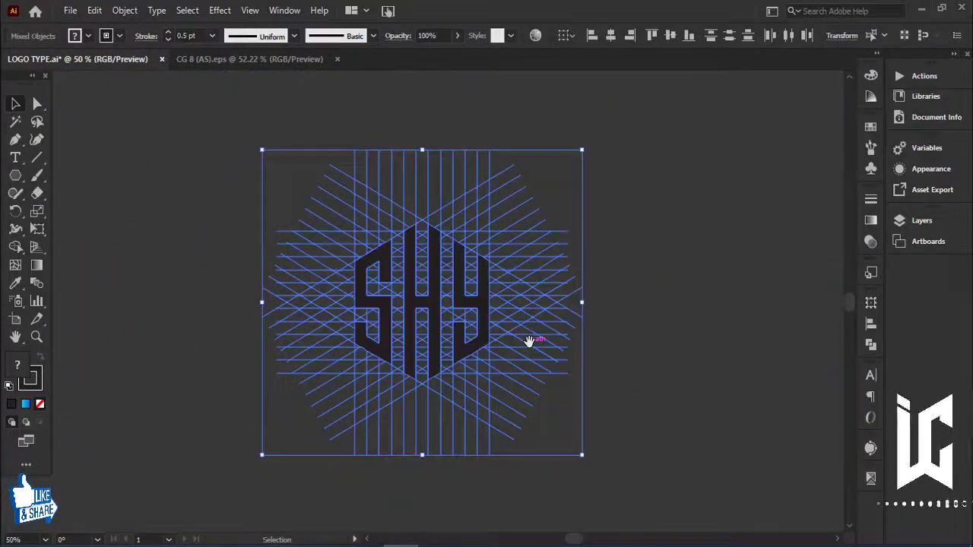
key("ctrl+minus")
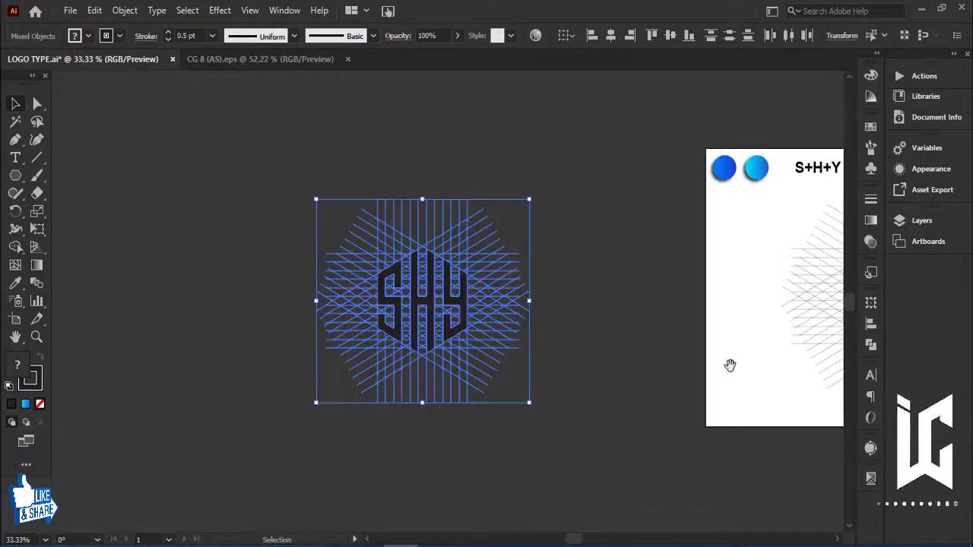
left_click_drag(730, 366, 325, 371)
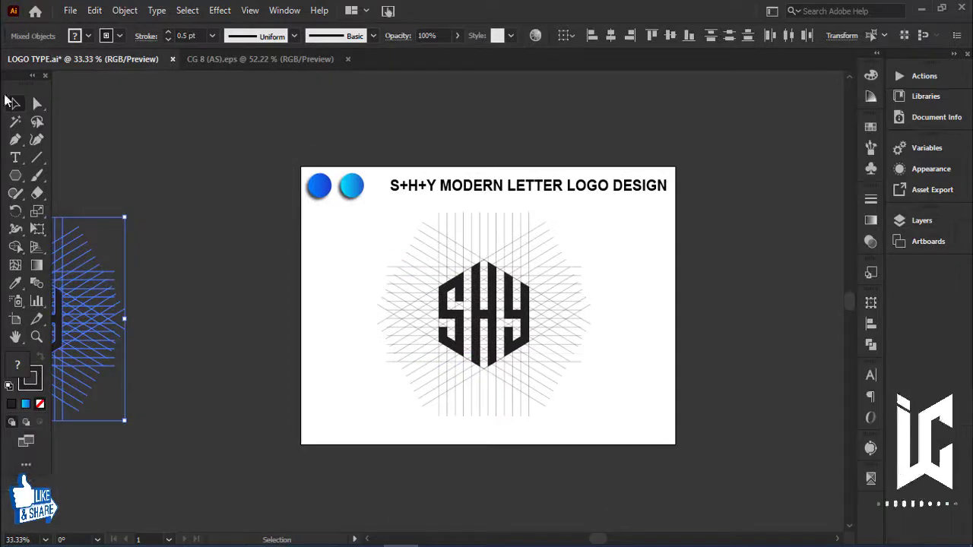
Ungroup the horizontal and diagonal grid line groups
left_click(215, 188)
key("a")
key("ctrl+plus")
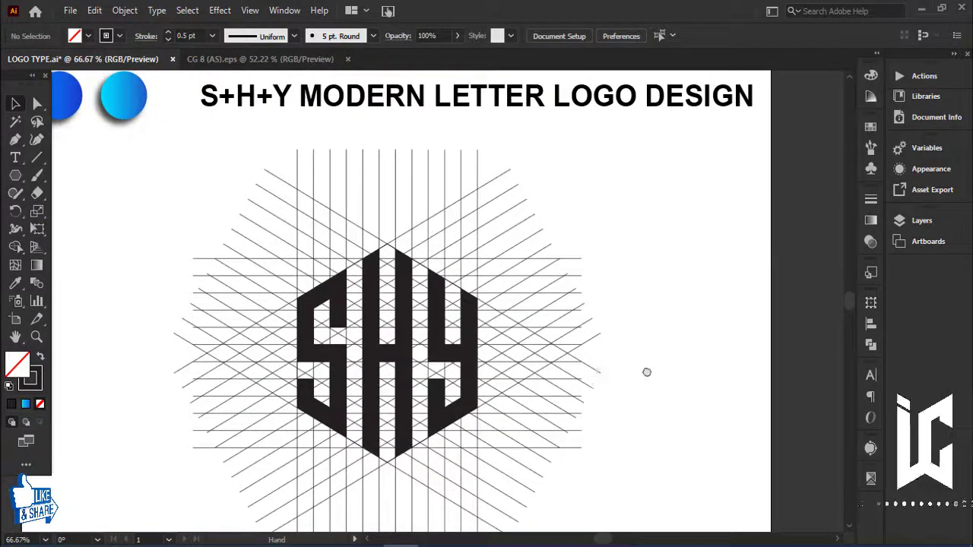
key("ctrl+plus")
left_click(572, 357)
right_click(561, 86)
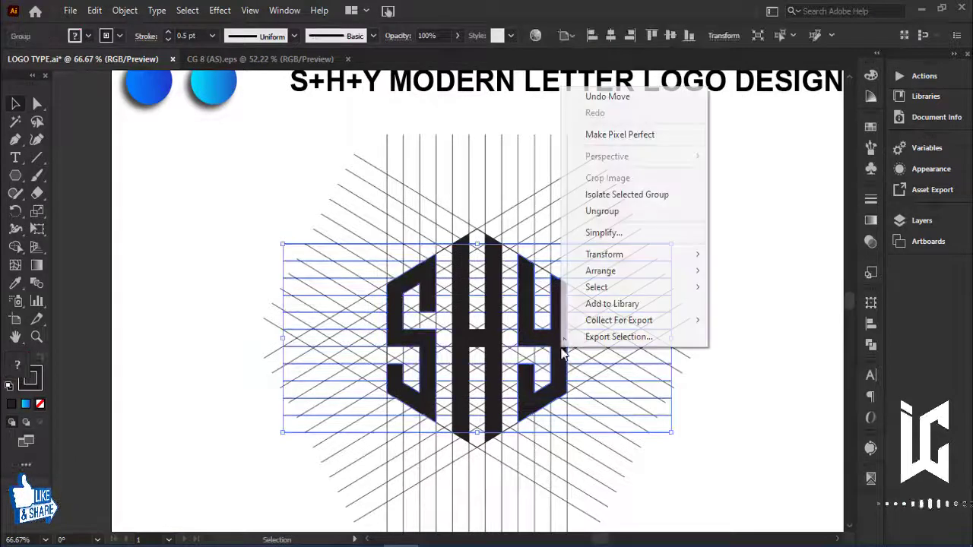
left_click(602, 212)
left_click(681, 226)
right_click(495, 302)
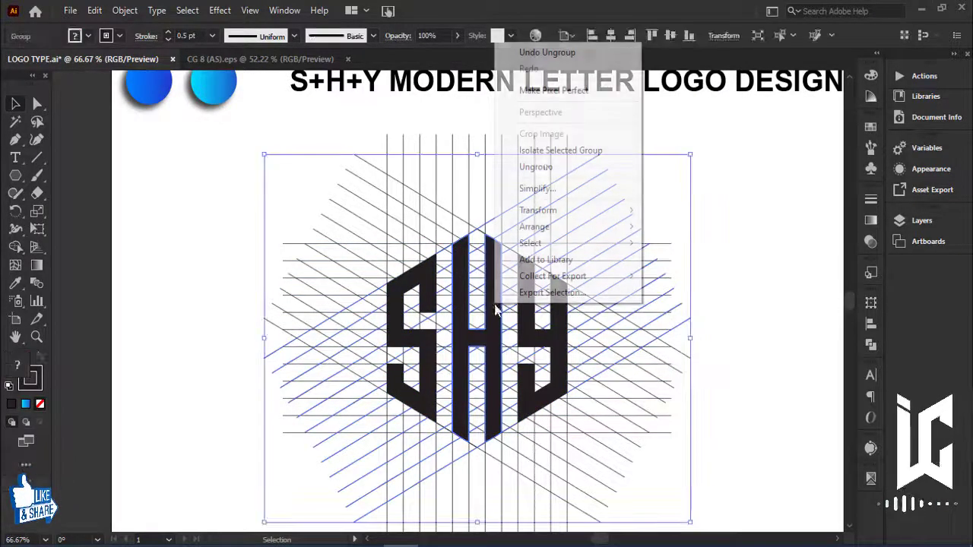
left_click(547, 168)
left_click(682, 191)
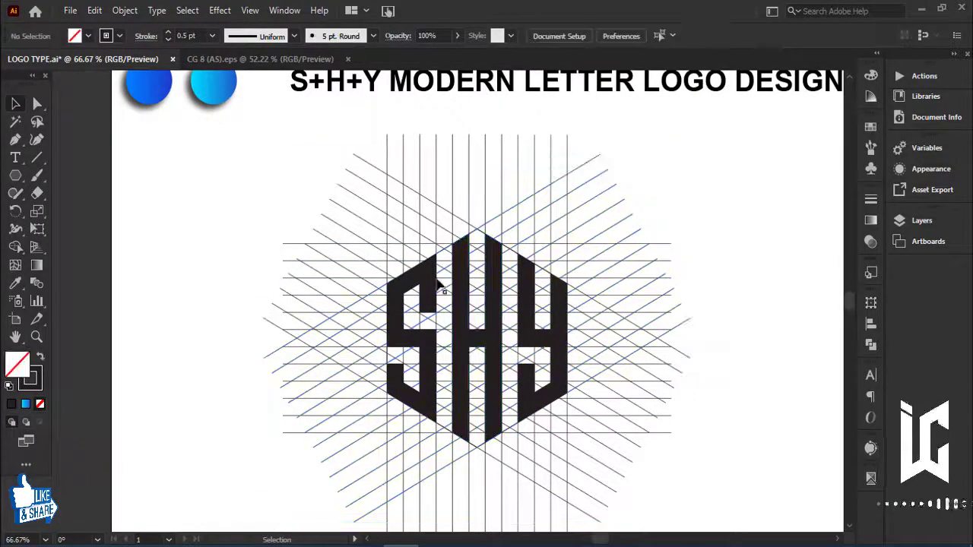
Move the S, H and Y letters left, clear of the grid
left_click(410, 344)
left_click(469, 342, "shift")
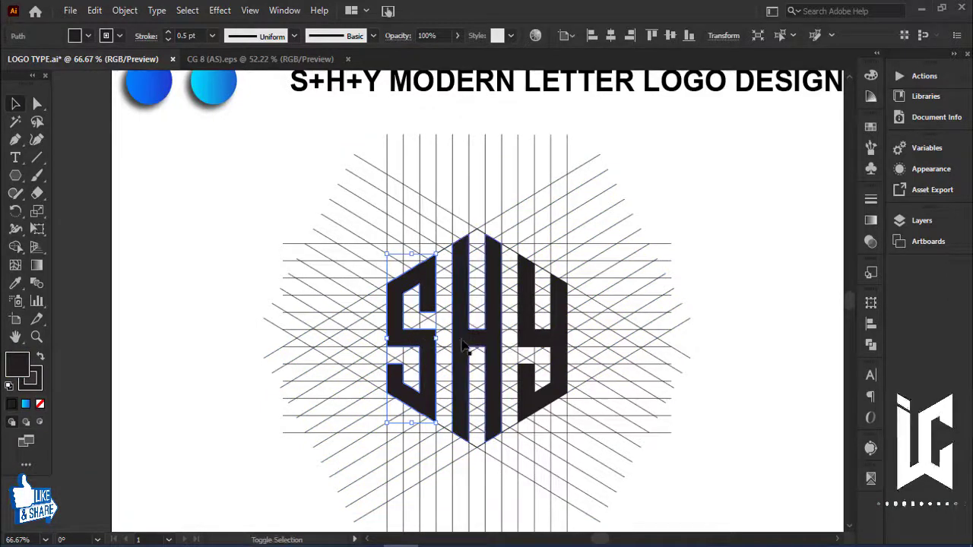
left_click(530, 342, "shift")
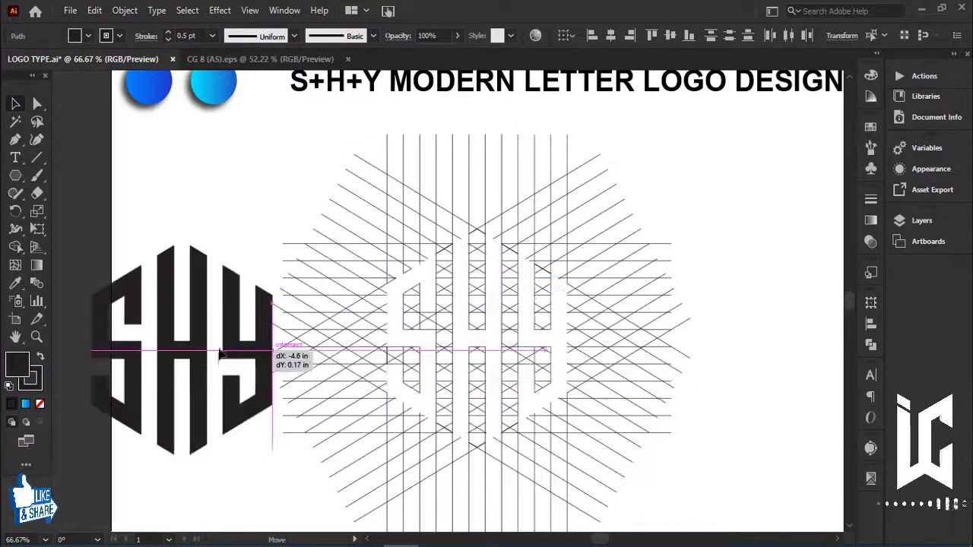
left_click_drag(541, 345, 165, 346)
left_click(346, 200)
Marquee-select and delete all the grid lines left on the artboard
left_click_drag(346, 200, 671, 430)
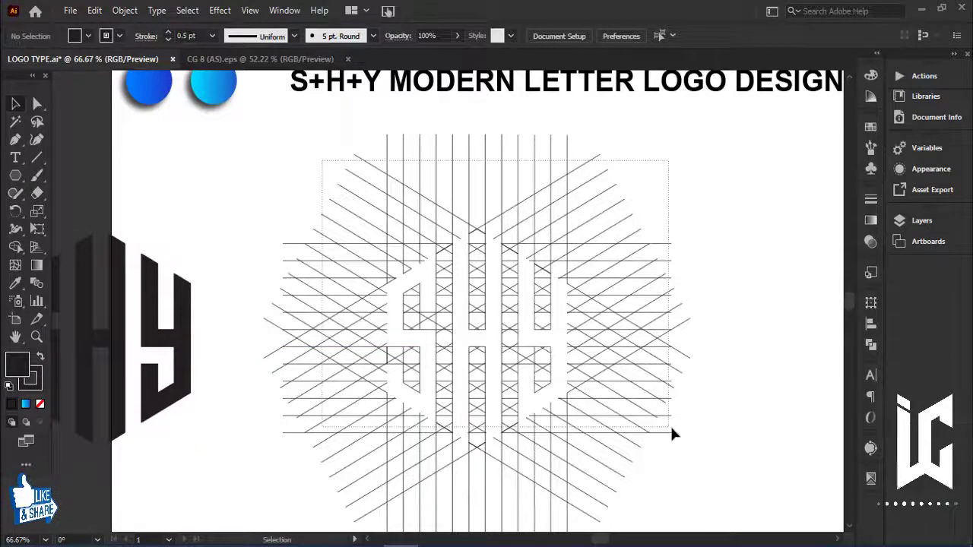
key("Delete")
left_click_drag(350, 423, 611, 512)
key("Delete")
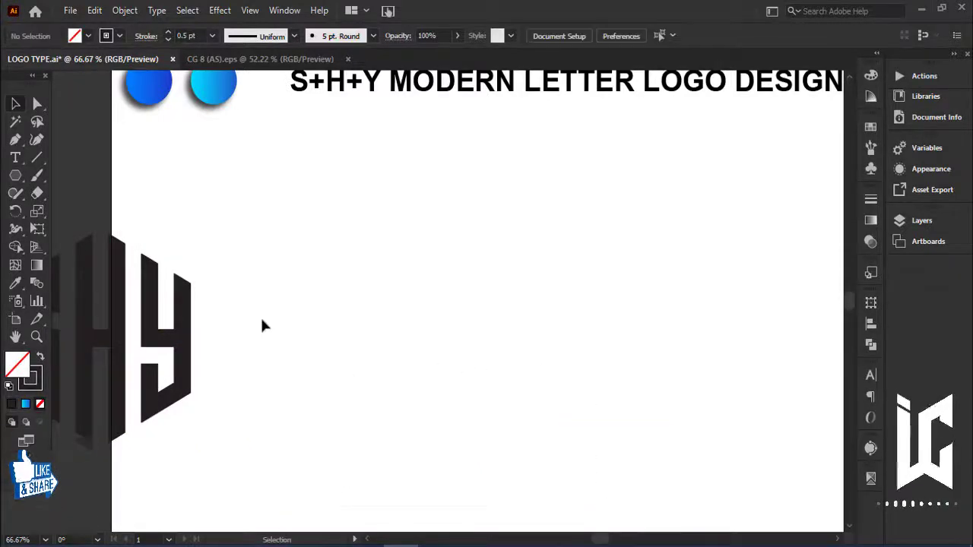
mouse_move(260, 268)
left_mouse_down()
mouse_move(147, 356)
mouse_move(68, 372)
mouse_move(490, 356)
left_mouse_up()
Scale the SHY logo up from a corner handle
left_click(662, 326)
key("ctrl+minus")
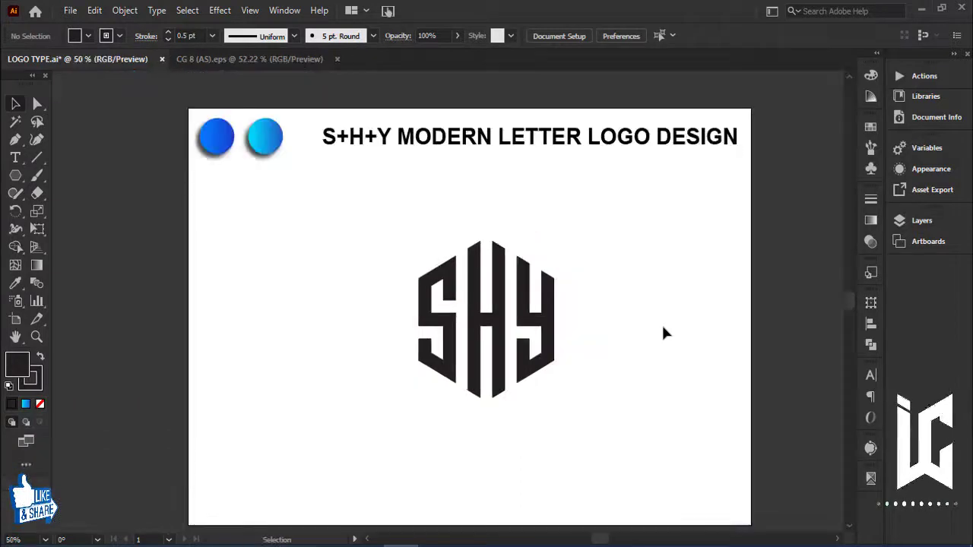
left_click_drag(604, 266, 532, 380)
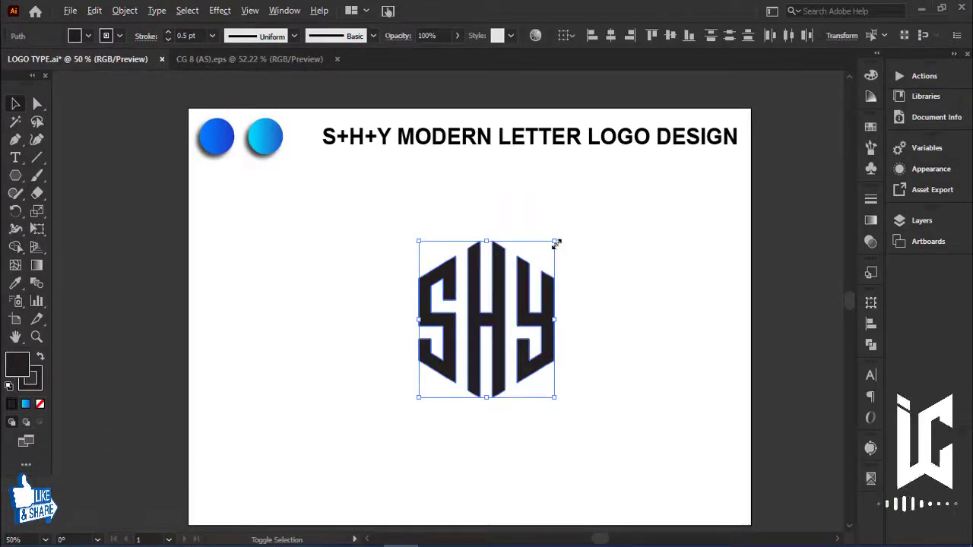
left_click_drag(556, 243, 615, 193)
left_click_drag(676, 354, 601, 344)
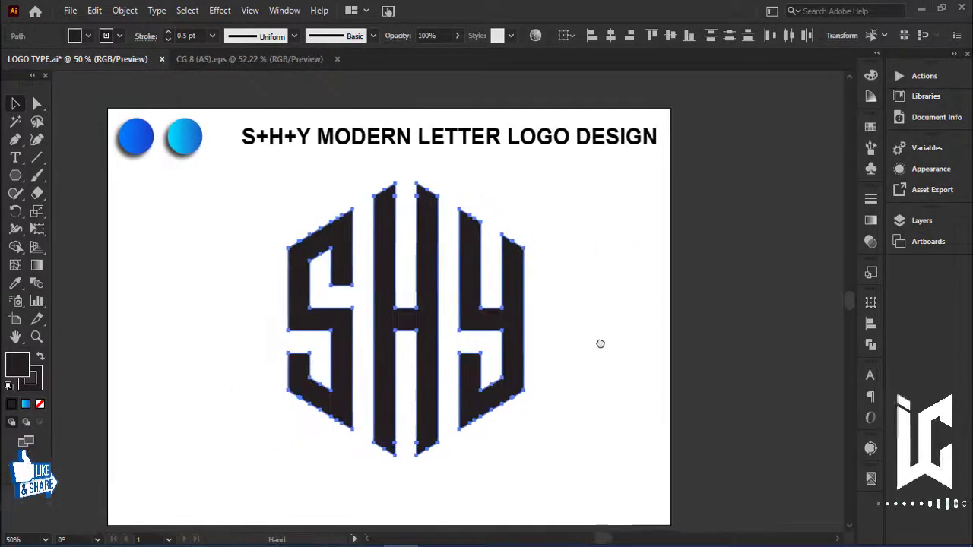
Give the whole SHY logo a 10 pt stroke
left_click(621, 274)
left_click_drag(582, 269, 232, 336)
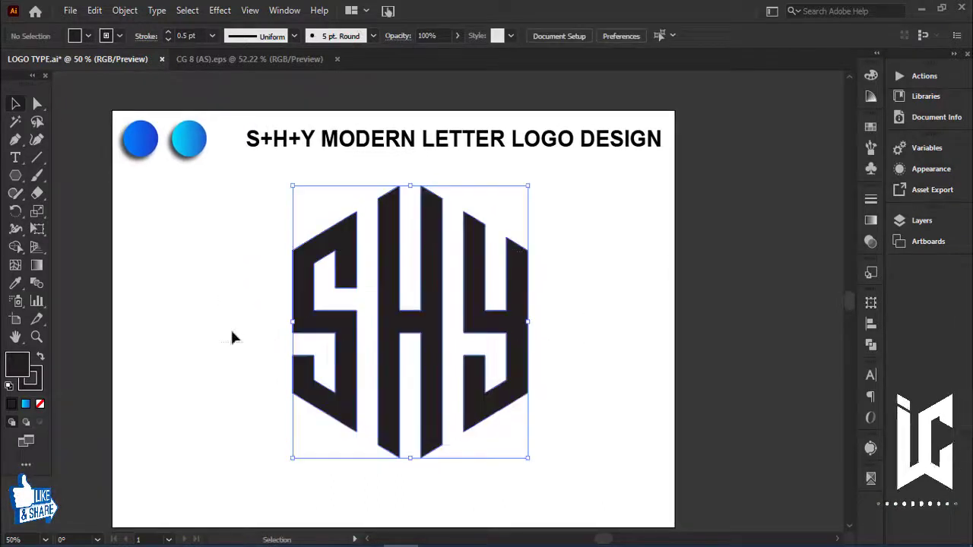
left_click(194, 35)
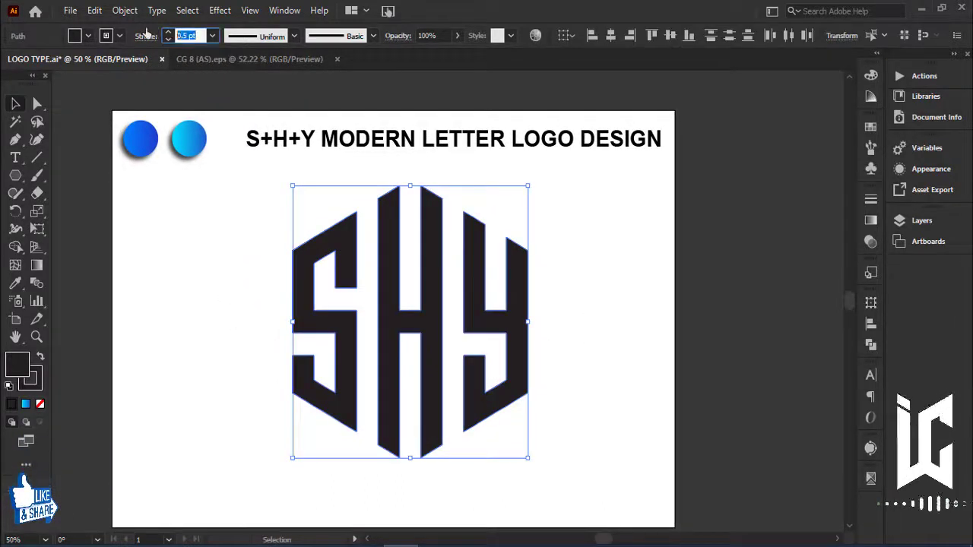
type("8")
key("Return")
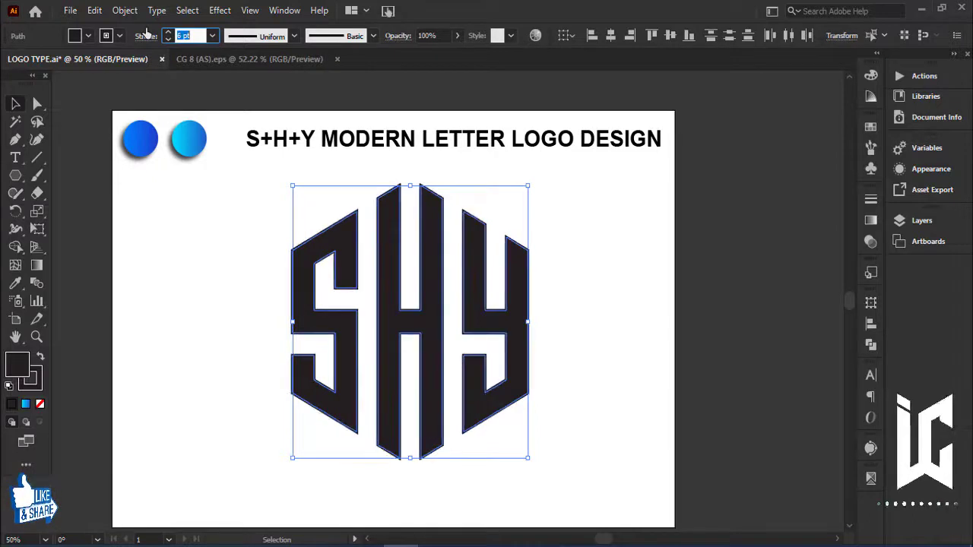
key("Up")
key("Up")
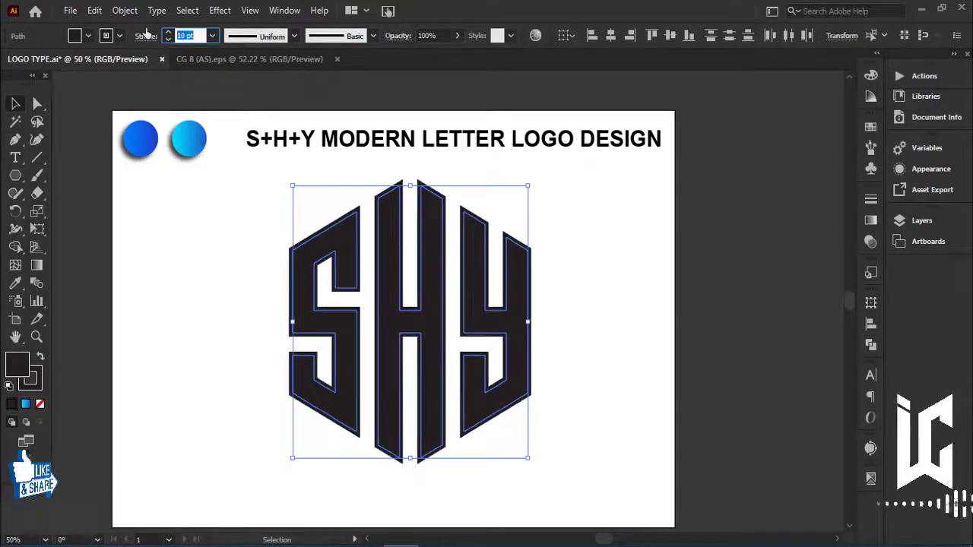
Expand fill and stroke, then unite all the letter shapes with Pathfinder
left_click(125, 10)
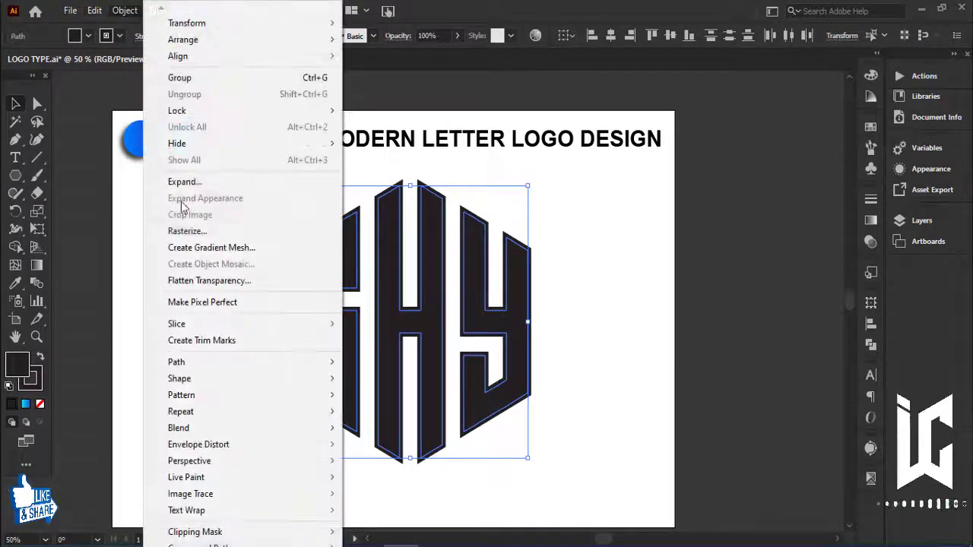
left_click(182, 180)
left_click(468, 357)
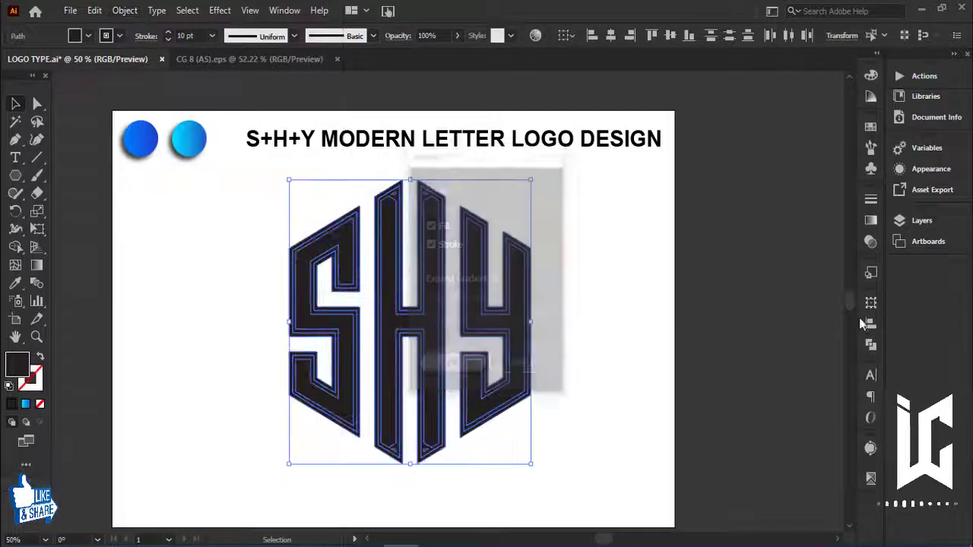
left_click(871, 345)
left_click(704, 336)
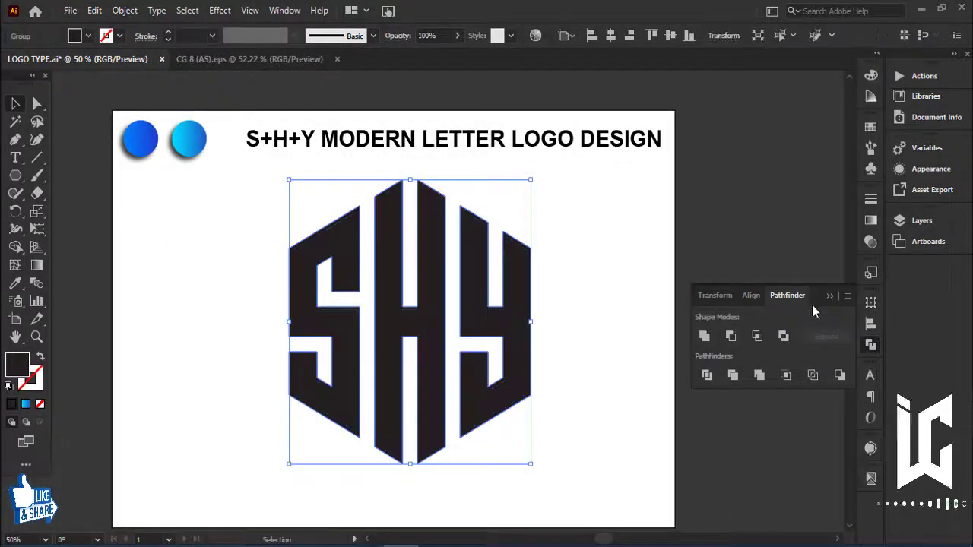
left_click(669, 308)
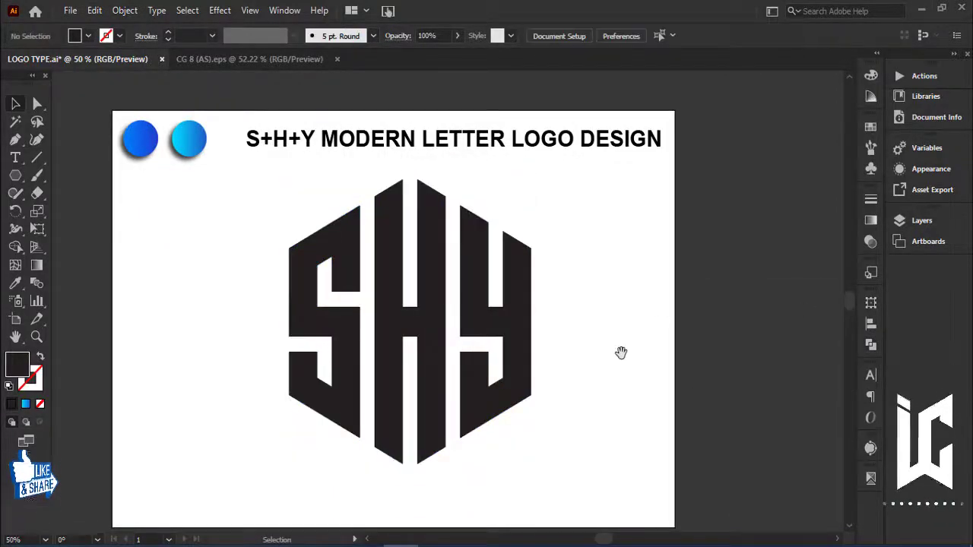
left_click_drag(619, 352, 641, 332)
Select the SHY logo and nudge it slightly left and down
left_click_drag(275, 351, 273, 346)
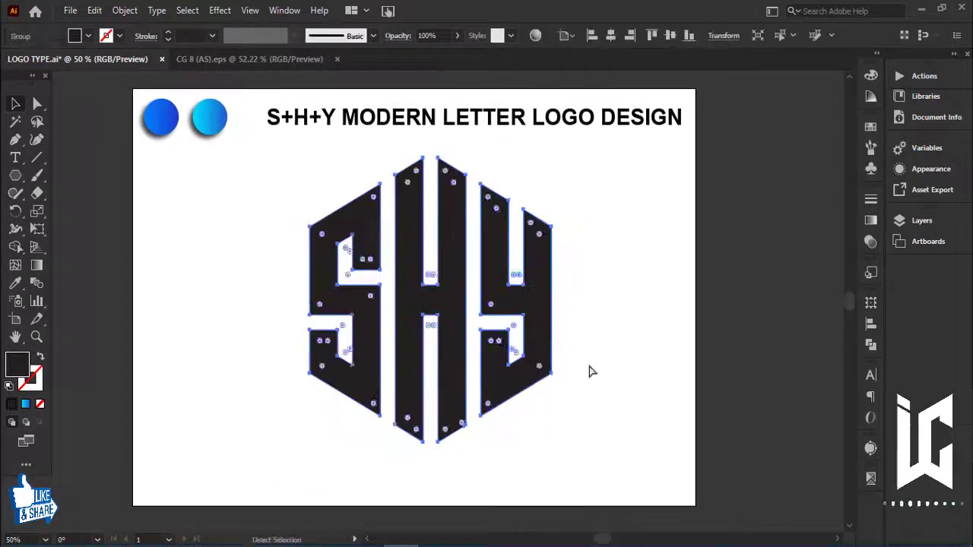
left_click(608, 271)
left_click_drag(533, 319, 515, 340)
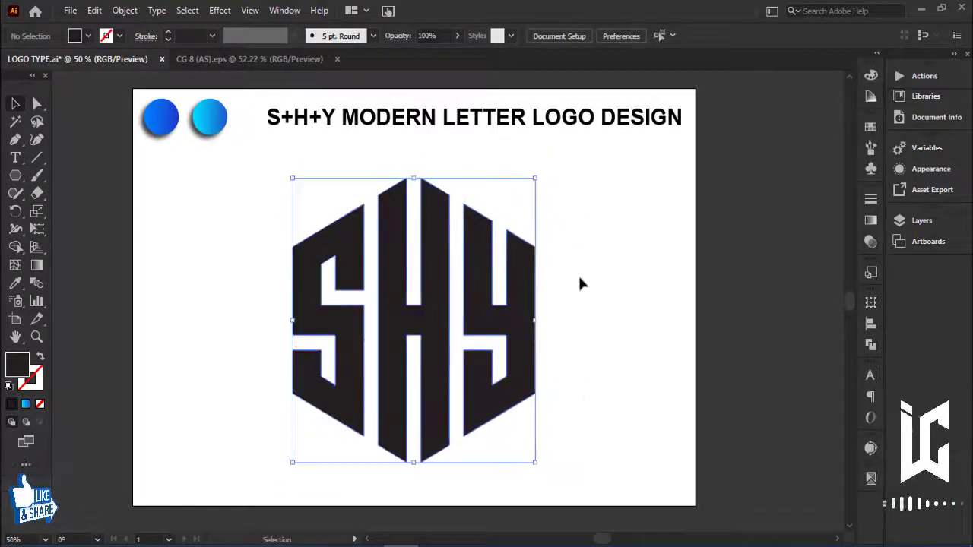
left_click(522, 271)
Give the logo the cyan-to-blue gradient sampled from the circles with the Eyedropper
left_click(15, 284)
left_click(207, 114)
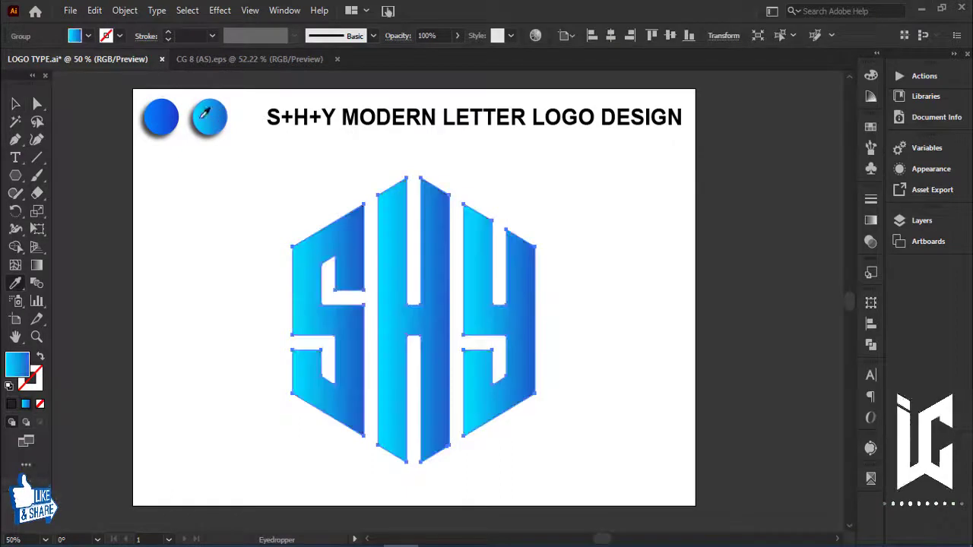
left_click(176, 122)
left_click(152, 116)
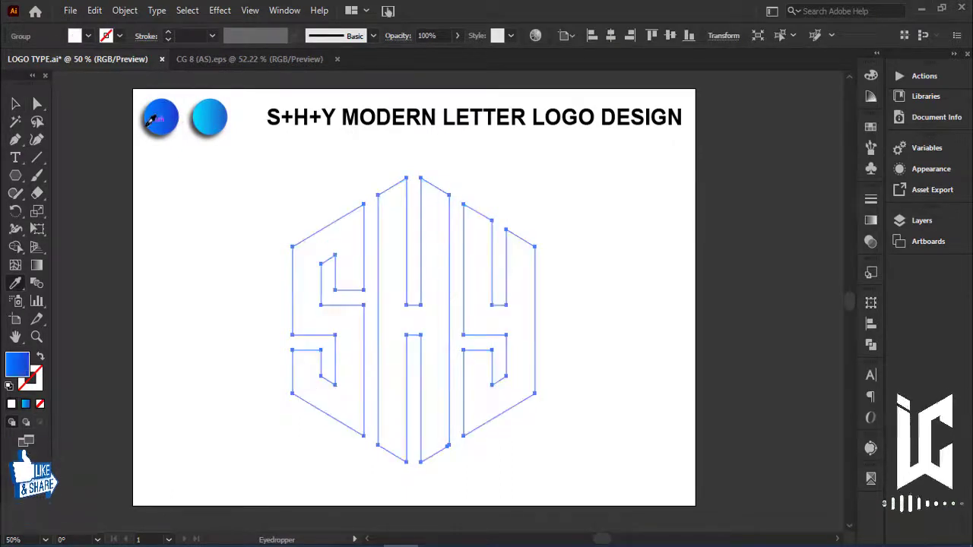
left_click(219, 122)
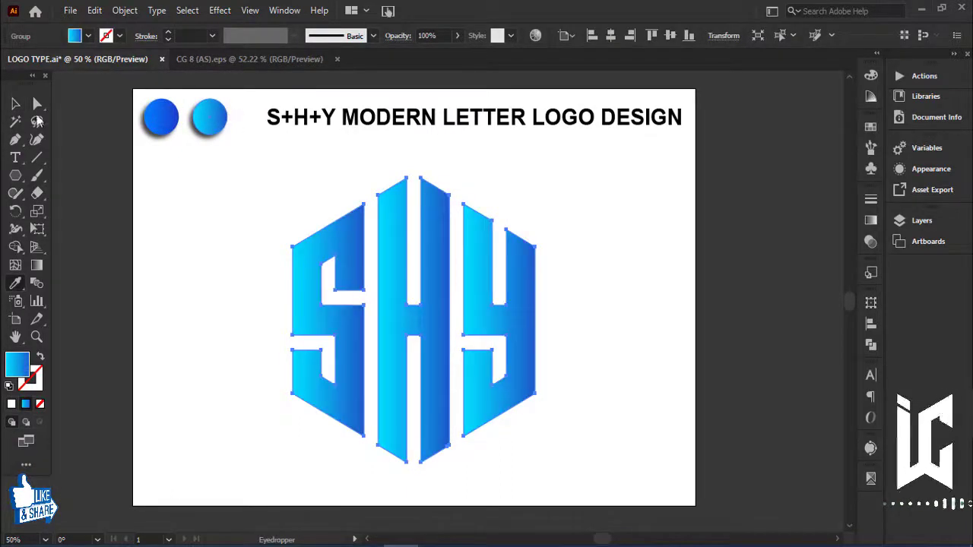
key("v")
left_click(131, 199)
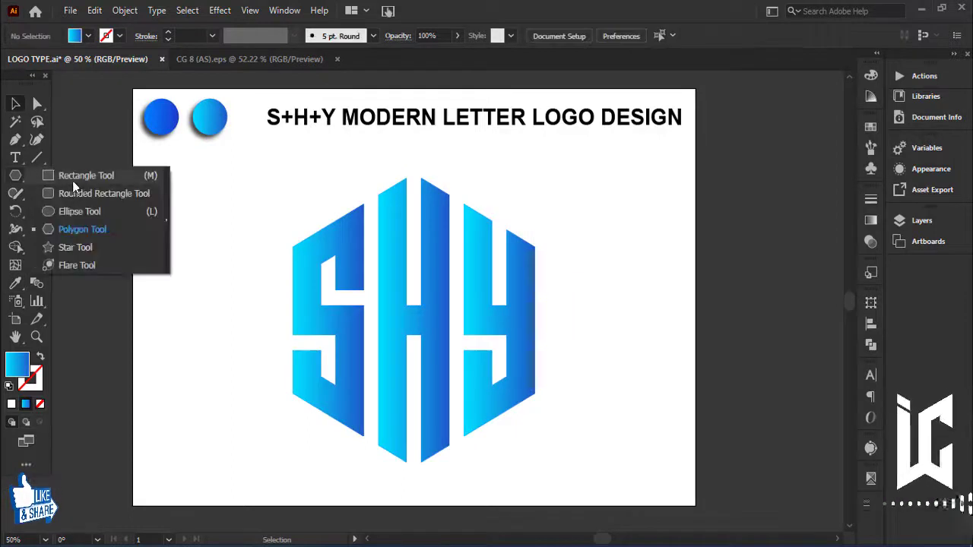
Draw a rectangle near the artboard's top-left and fill it pure black (#000000)
left_click_drag(15, 175, 68, 168)
left_click_drag(144, 174, 228, 239)
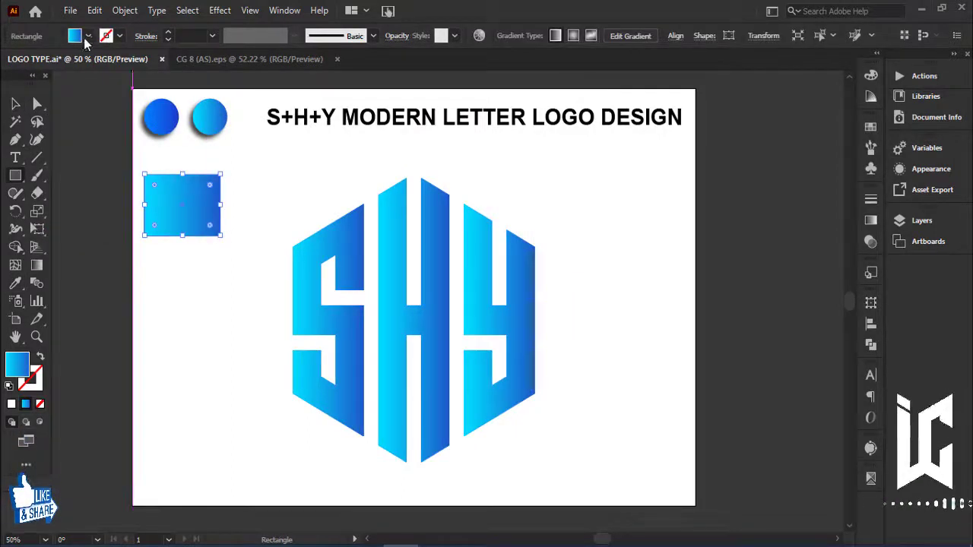
left_click(88, 35)
left_click(40, 63)
left_click(158, 264)
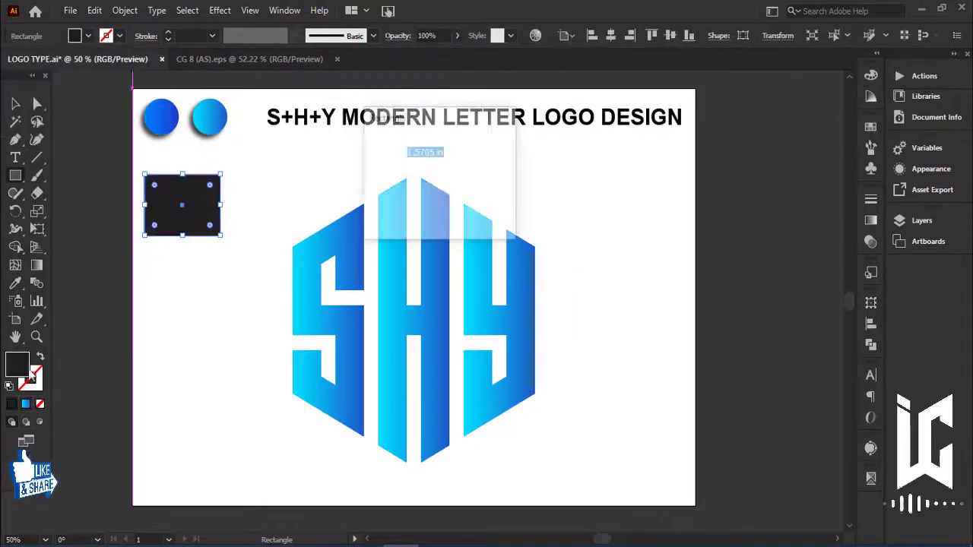
left_click(474, 210)
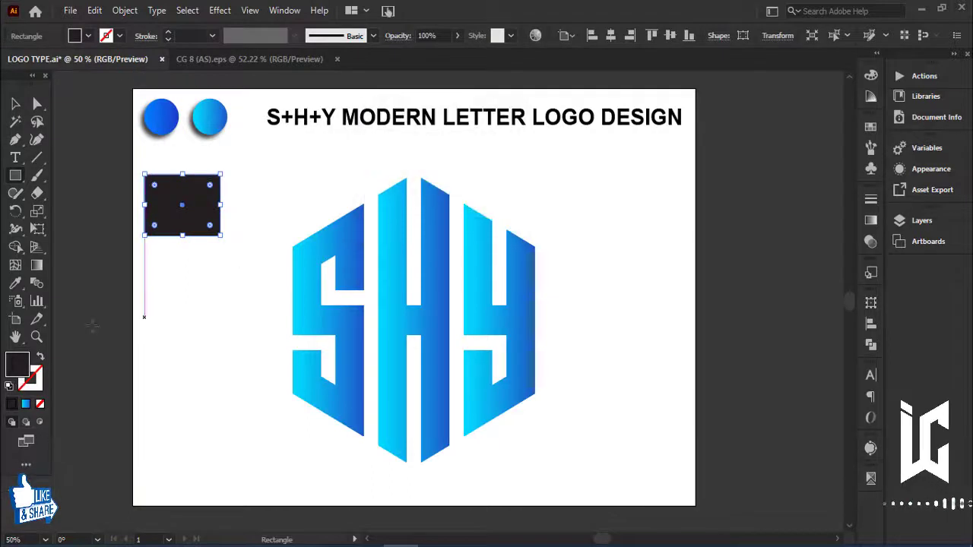
double_click(18, 366)
type("000000")
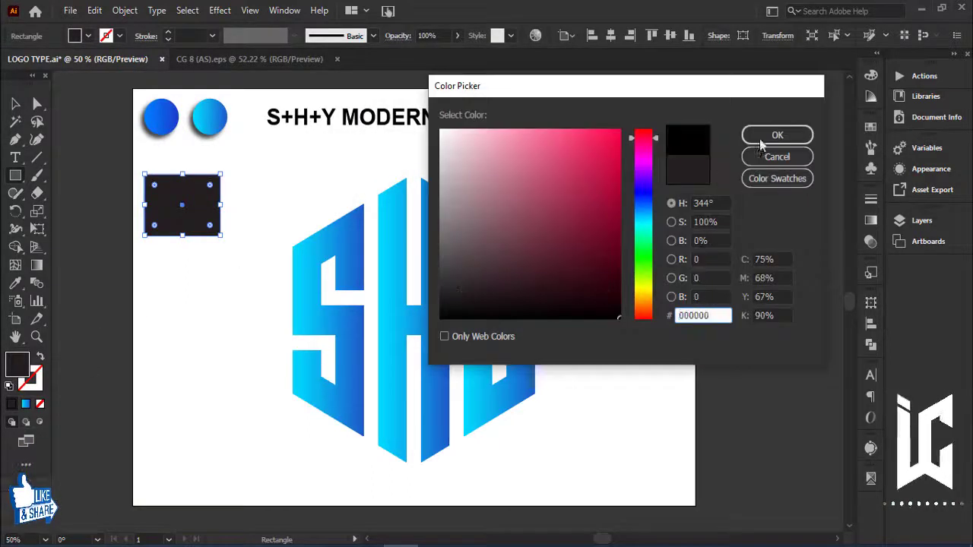
left_click(762, 140)
Align the black rectangle left and top, then stretch it over the whole artboard
key("v")
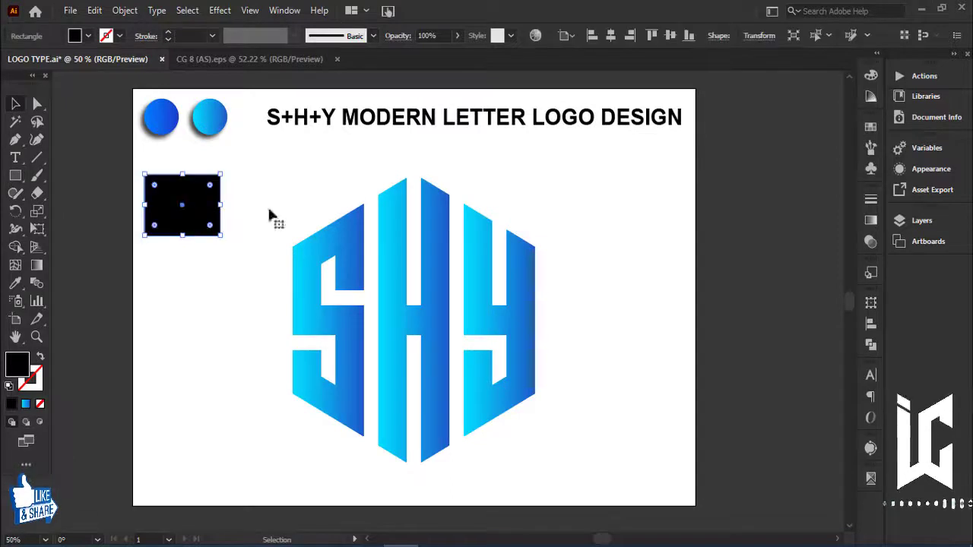
left_click(592, 35)
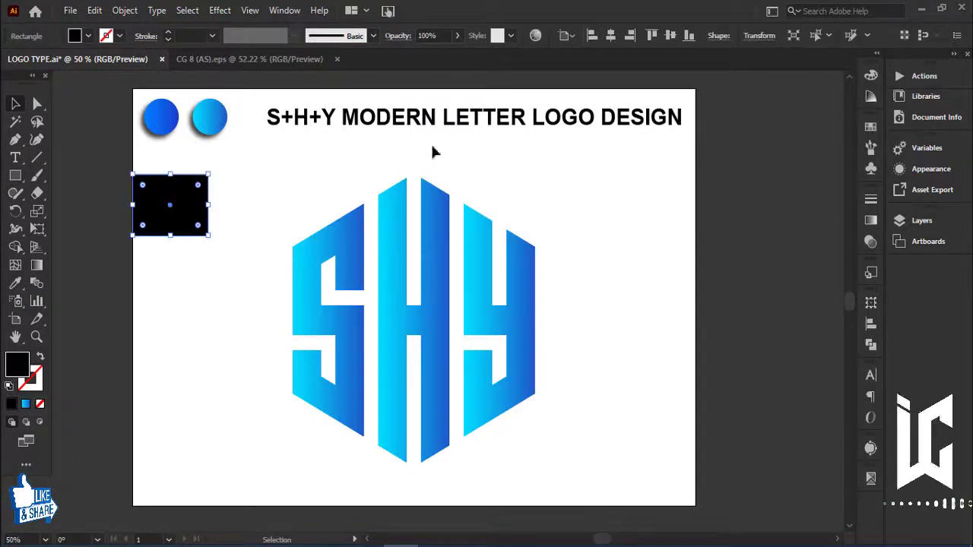
left_click(651, 35)
mouse_move(209, 148)
left_mouse_down()
mouse_move(627, 477)
mouse_move(695, 505)
left_mouse_up()
Send the black rectangle to the back, behind the logo
left_click(752, 393)
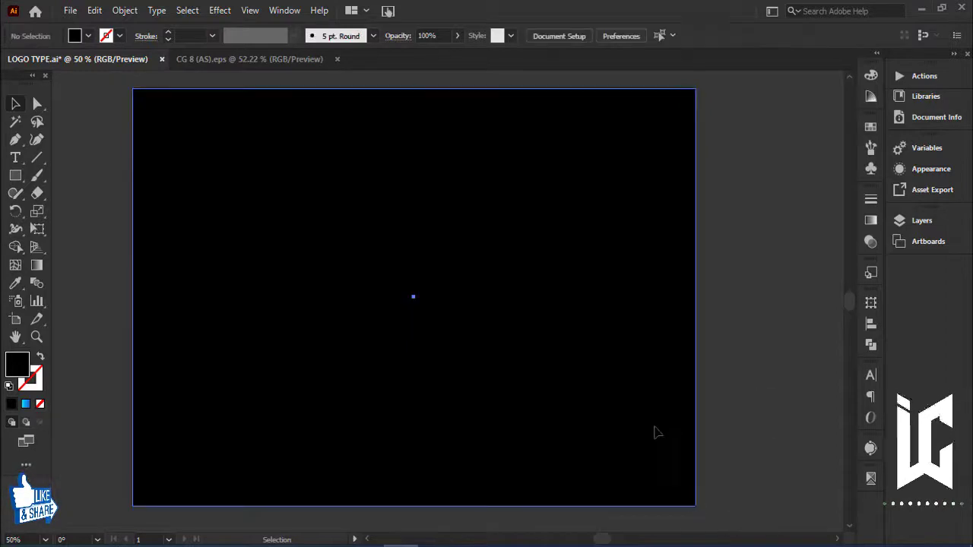
right_click(654, 432)
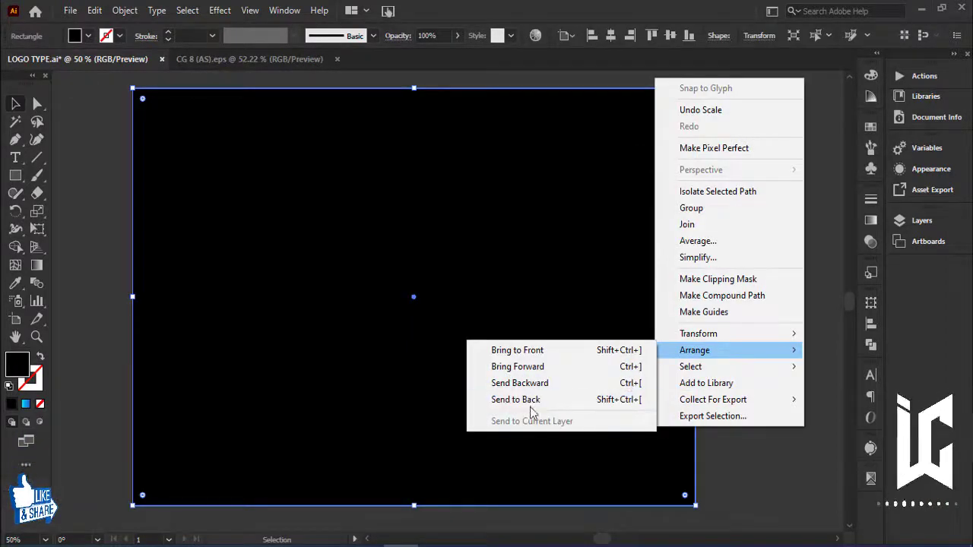
left_click(534, 401)
left_click(730, 326)
Fill the SHY logo group with white
left_click(528, 338)
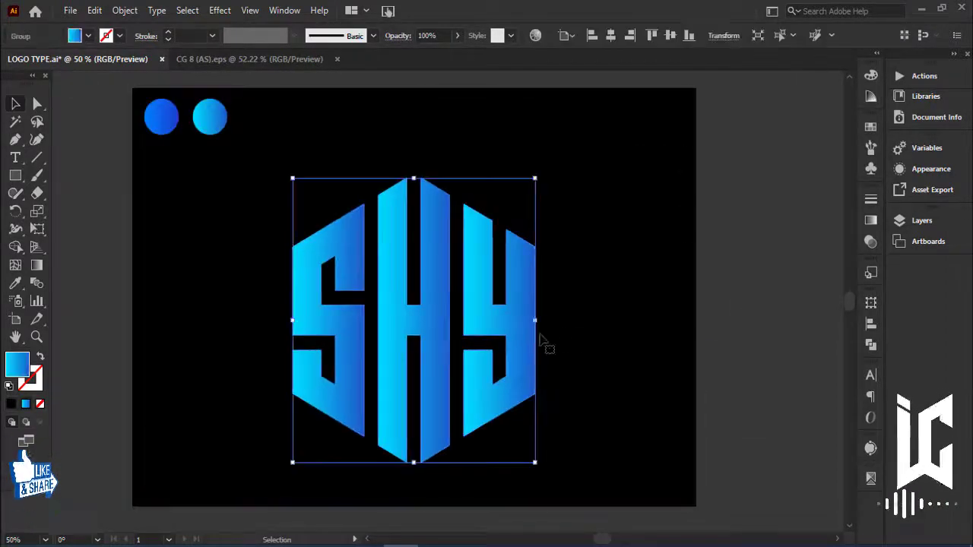
left_click(734, 272)
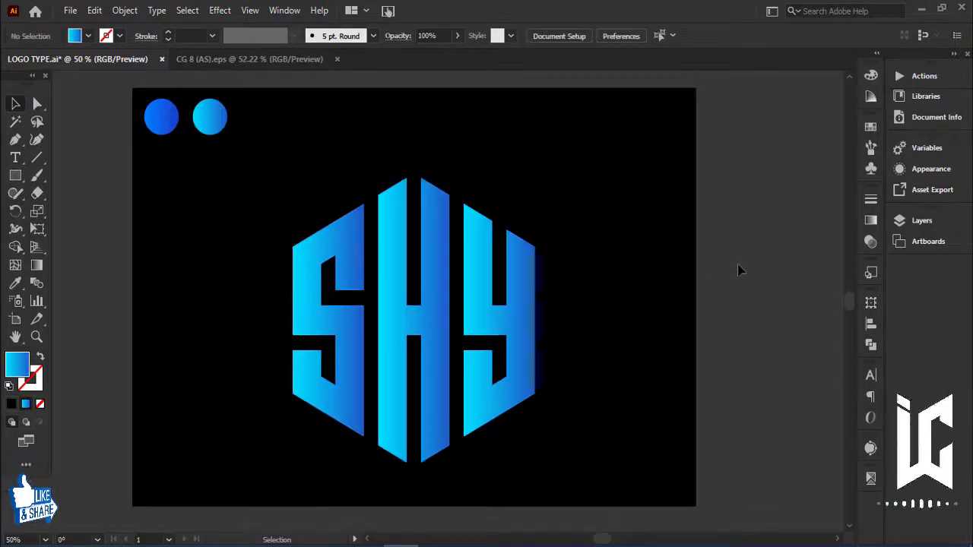
left_click(526, 318)
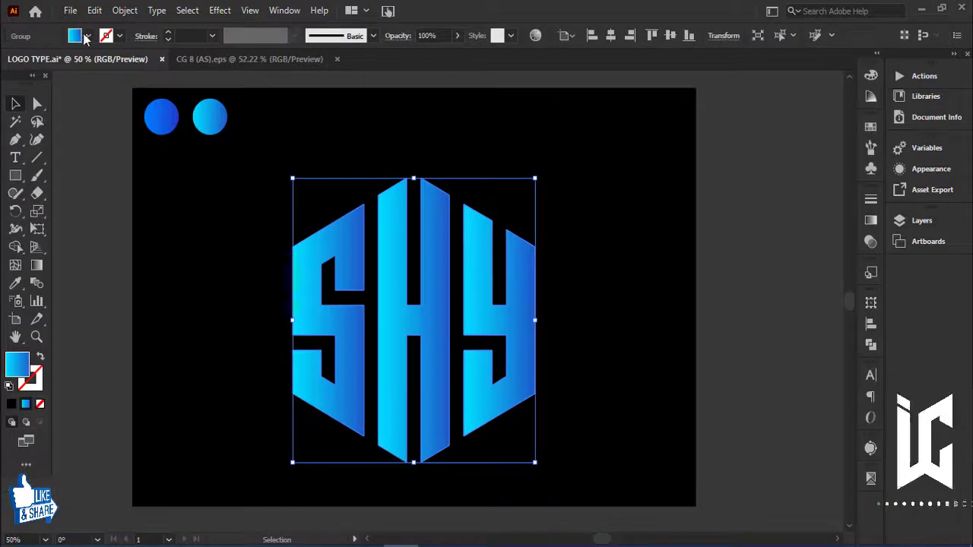
left_click(87, 36)
left_click(32, 61)
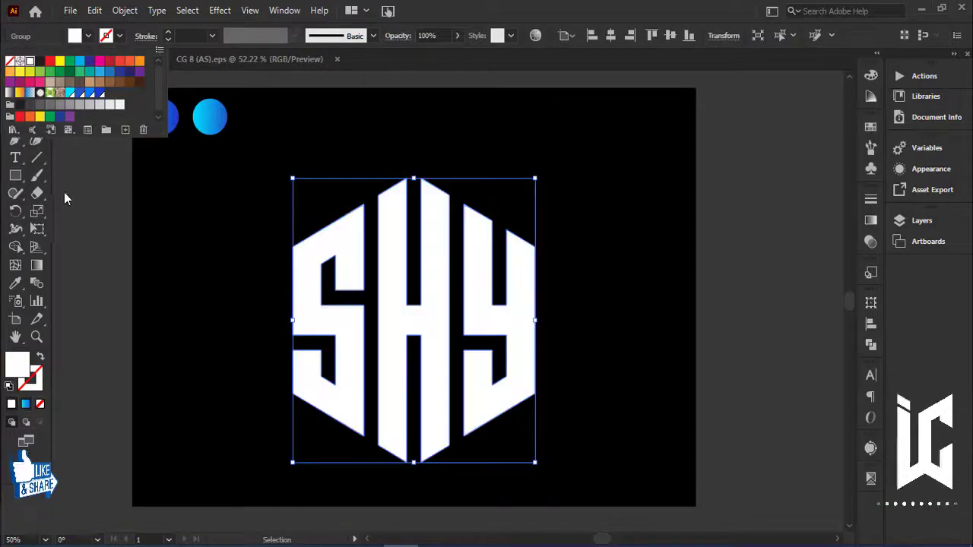
left_click(78, 196)
left_click(592, 153)
Move the black background down to reveal the title
right_click(593, 151)
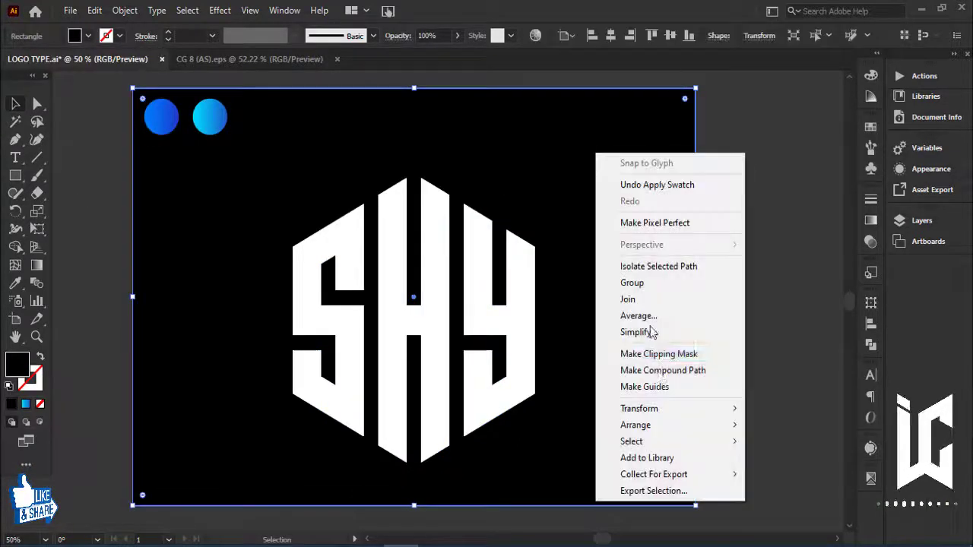
key("Escape")
left_click_drag(692, 175, 692, 264)
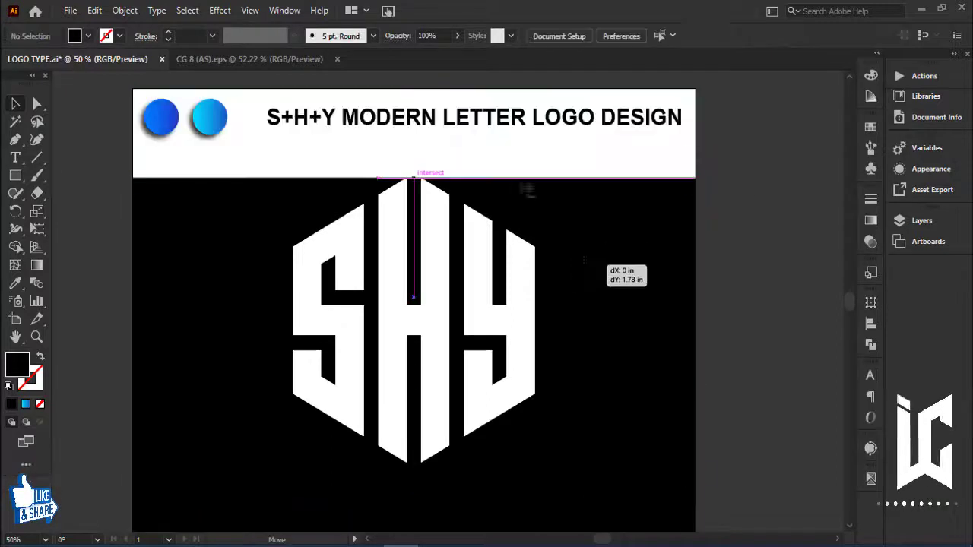
Delete the title words after S+H+Y so it reads just 'S+H+Y'
left_click(466, 129)
key("t")
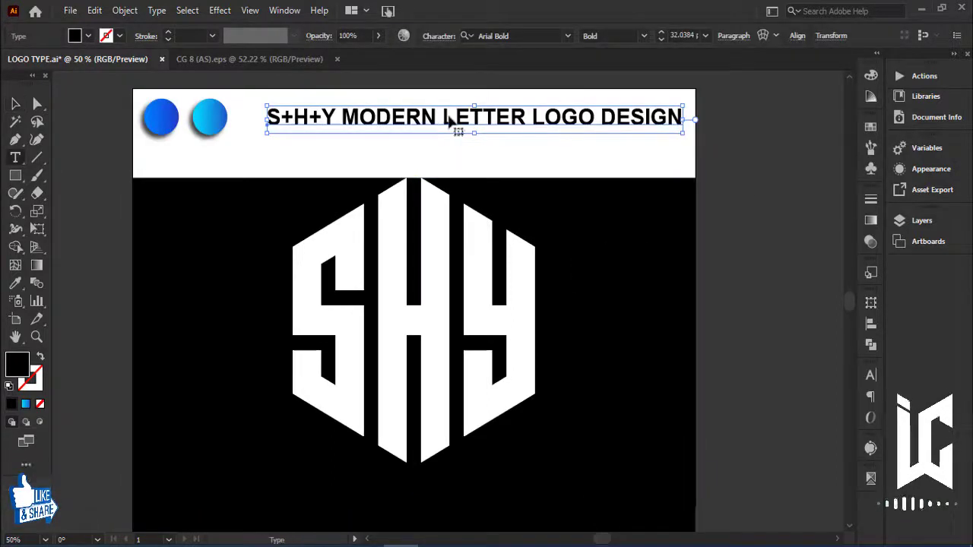
left_click_drag(341, 121, 675, 122)
key("BackSpace")
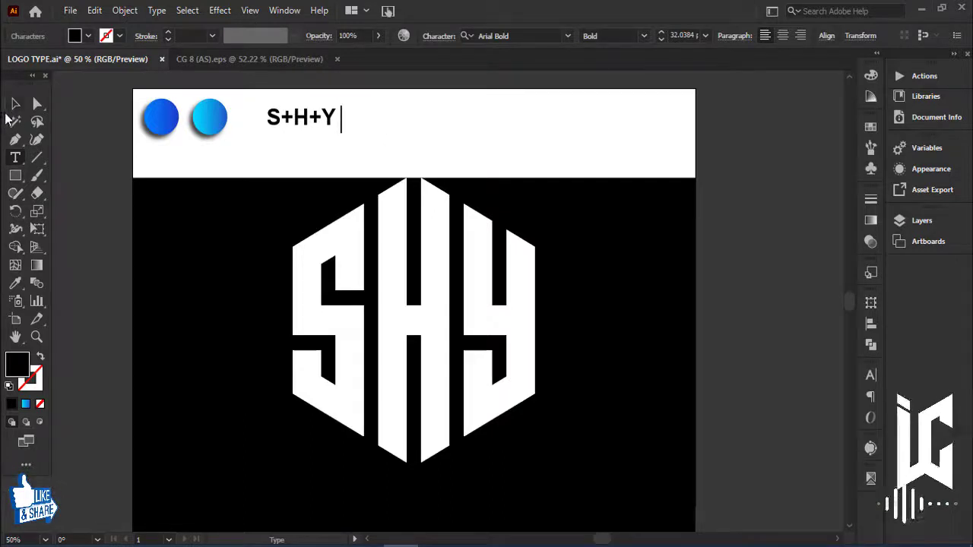
left_click(15, 103)
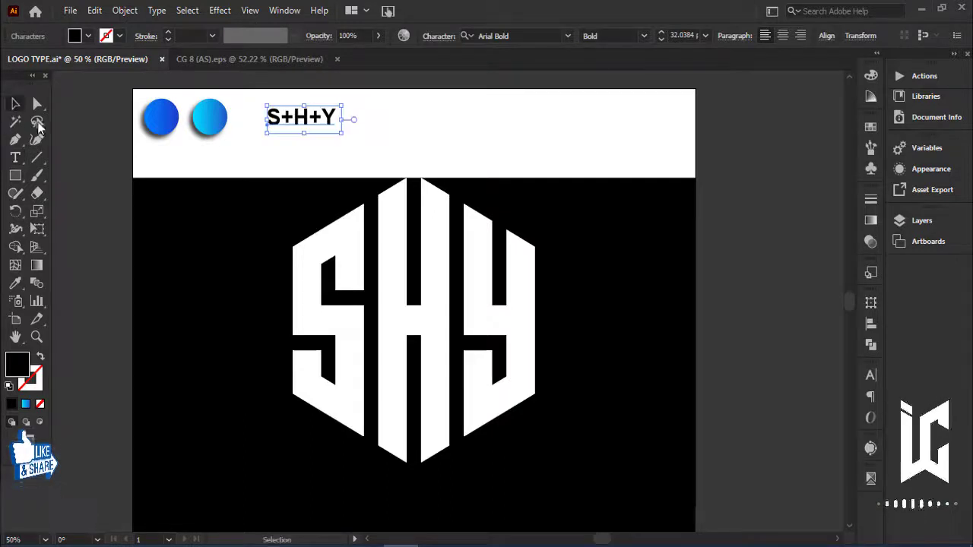
Set the S+H+Y text fill to white
left_click(88, 36)
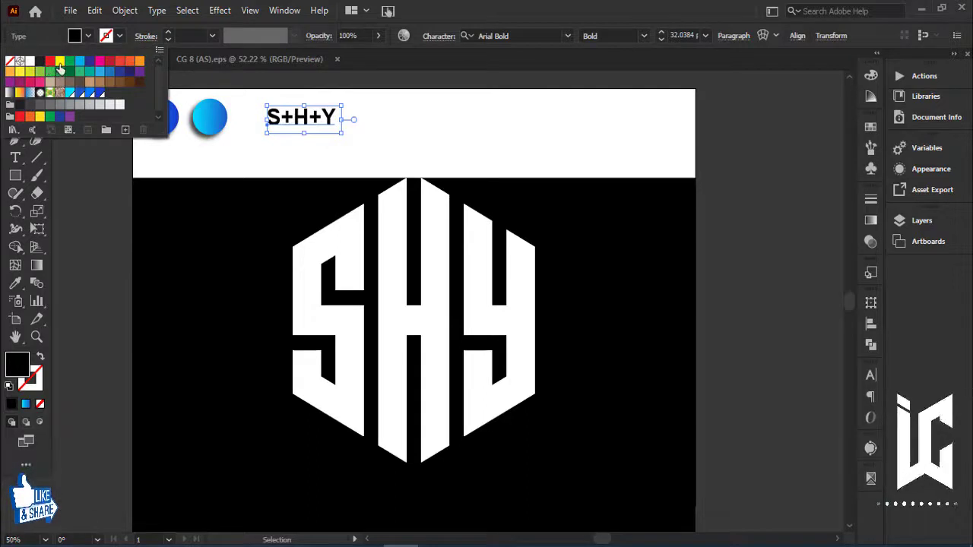
left_click(58, 62)
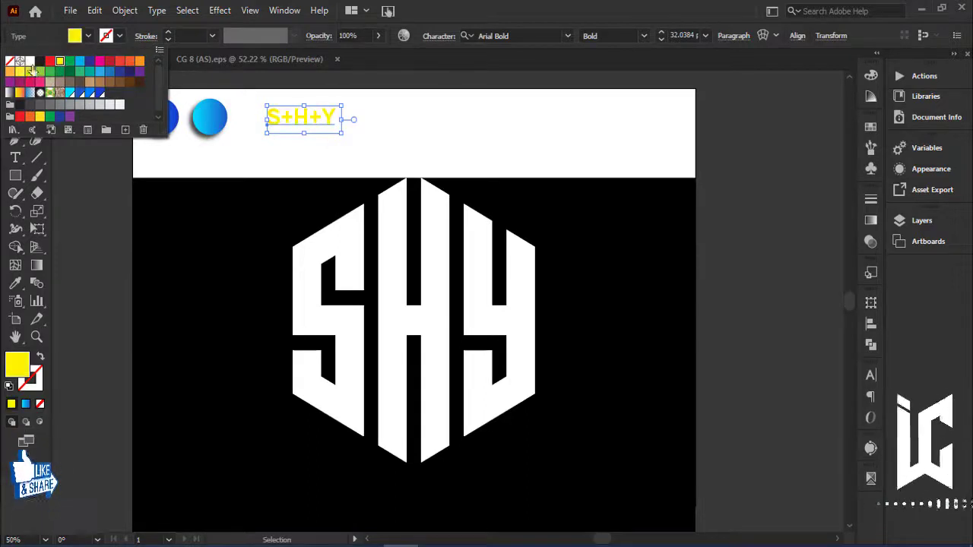
left_click(31, 61)
left_click(72, 185)
Top-align the black background to the artboard so it covers it fully
left_click(590, 242)
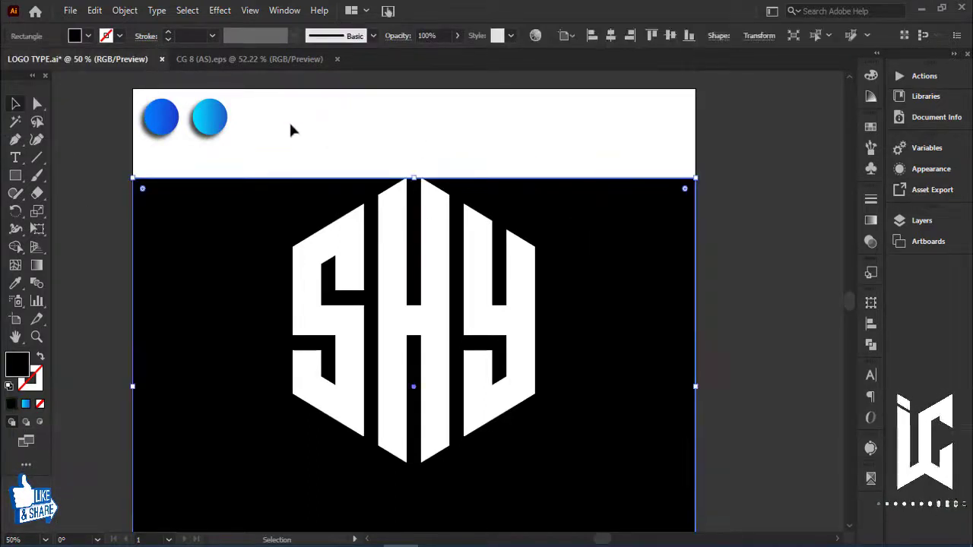
left_click(291, 127)
left_click(619, 239)
left_click(650, 36)
Centre the S+H+Y text under the logo, lift the logo slightly, and tuck the caption beneath it
left_click(654, 76)
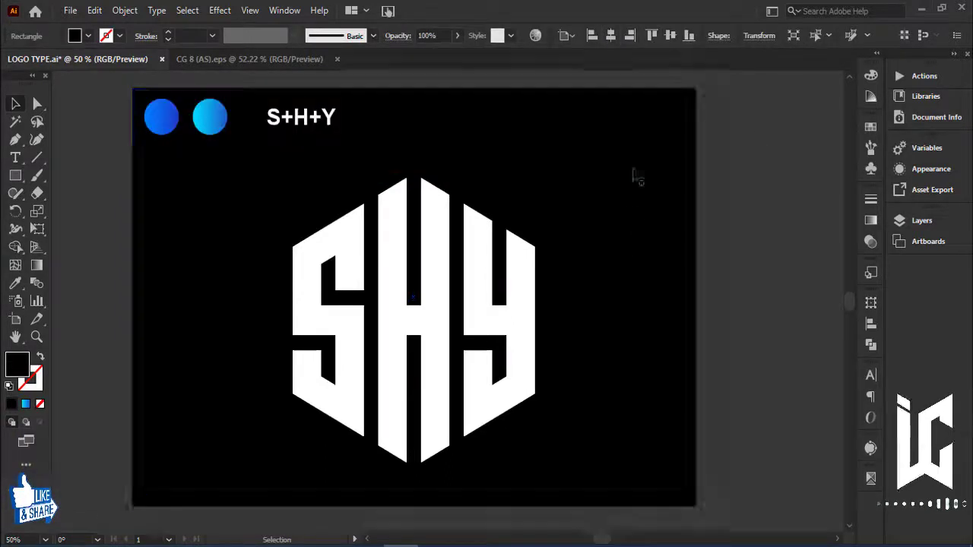
left_click_drag(335, 128, 448, 488)
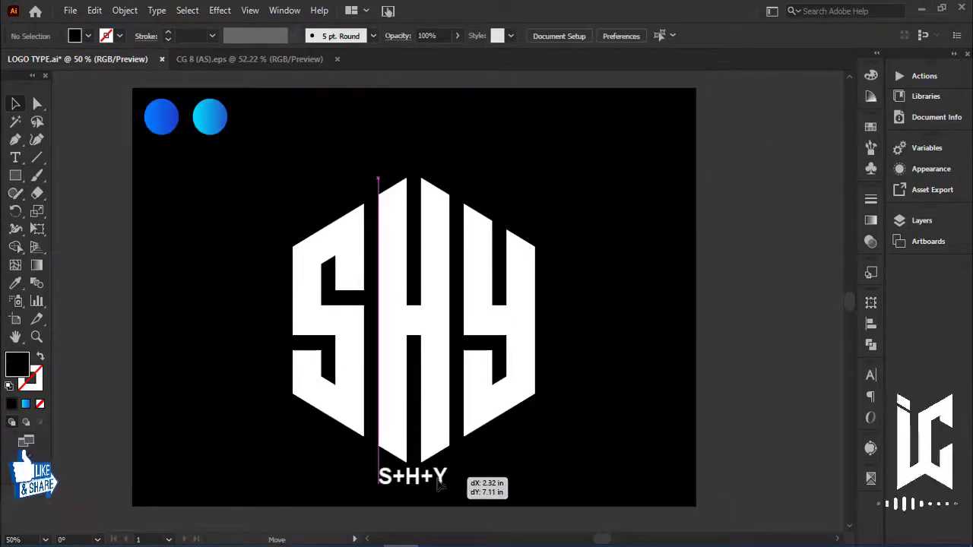
left_click_drag(445, 378, 445, 334)
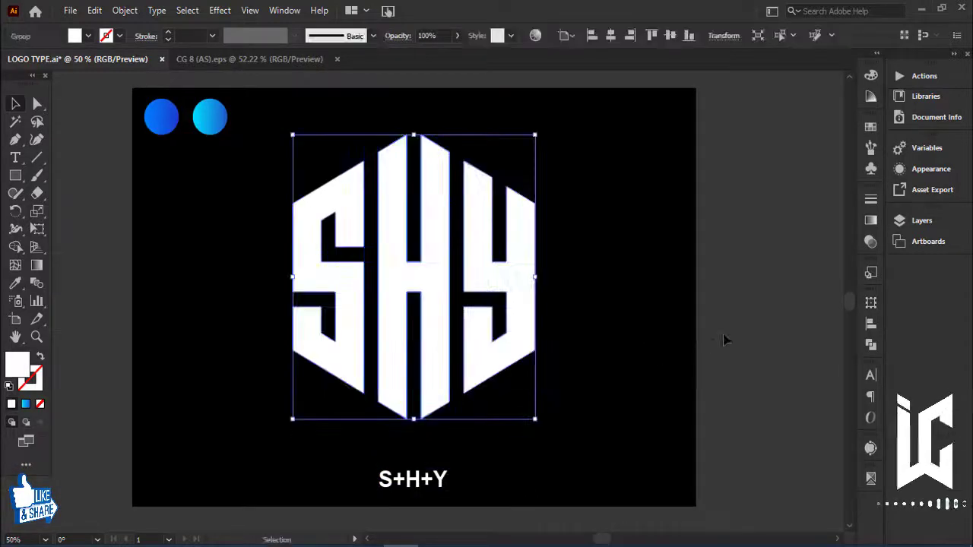
left_click(758, 336)
left_click_drag(424, 490, 426, 454)
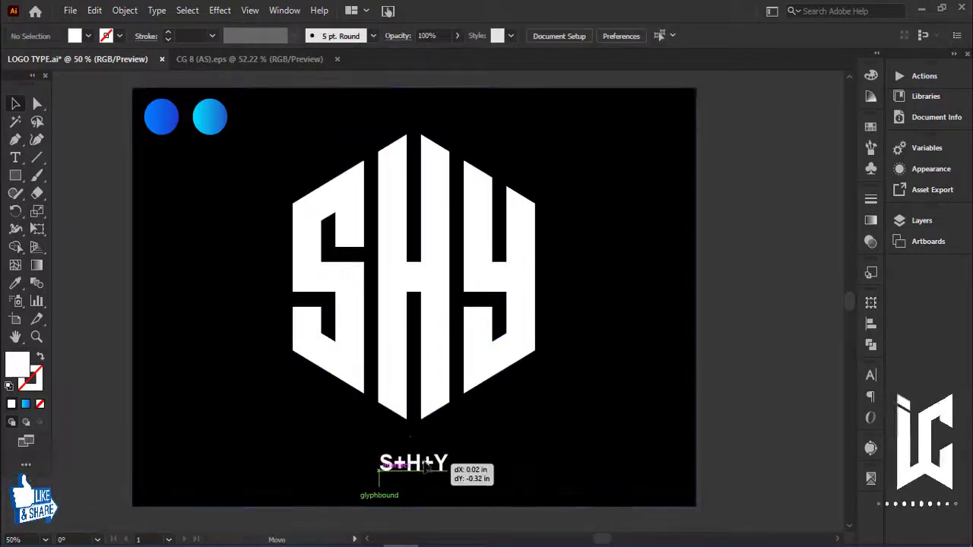
left_click(734, 393)
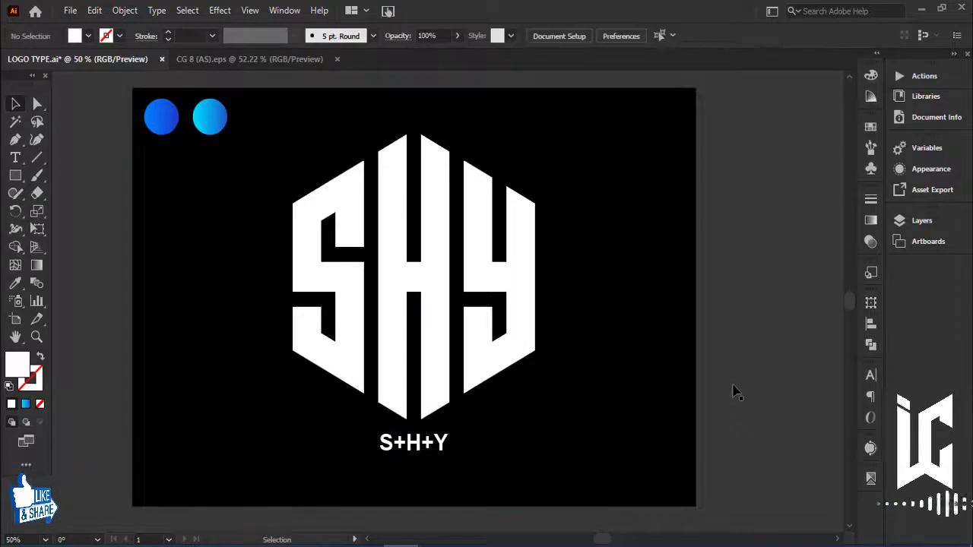